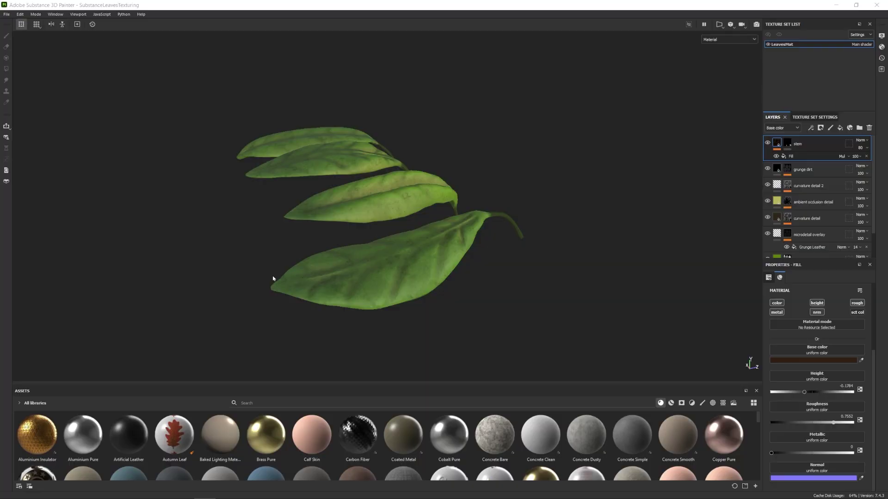
# - Examine the leaf models, and rotate the directional light around them in Unreal Engine to check how sunlight passes through
pyautogui.keyDown('alt'); pyautogui.moveTo(326, 273); pyautogui.dragTo(489, 239); pyautogui.keyUp('alt')
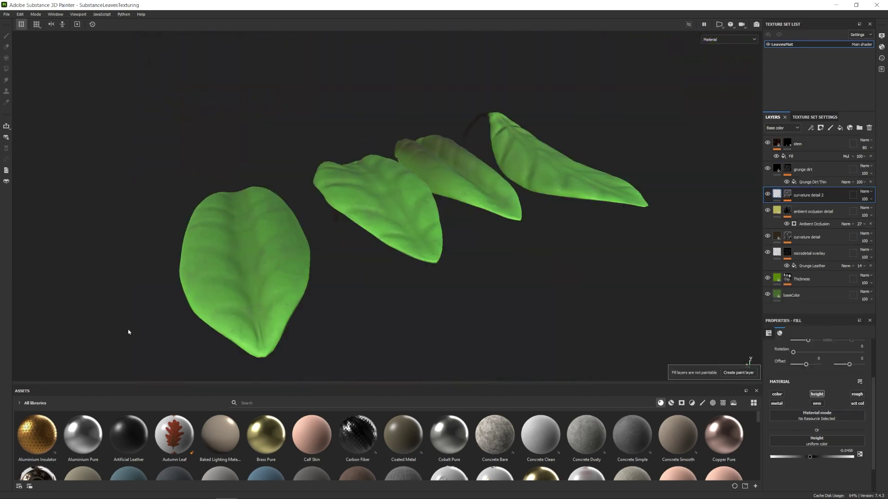
pyautogui.moveTo(128, 332)
pyautogui.keyDown('shift'); pyautogui.mouseDown(button='right')
pyautogui.moveTo(232, 365)
pyautogui.moveTo(306, 374)
pyautogui.mouseUp(button='right'); pyautogui.keyUp('shift')
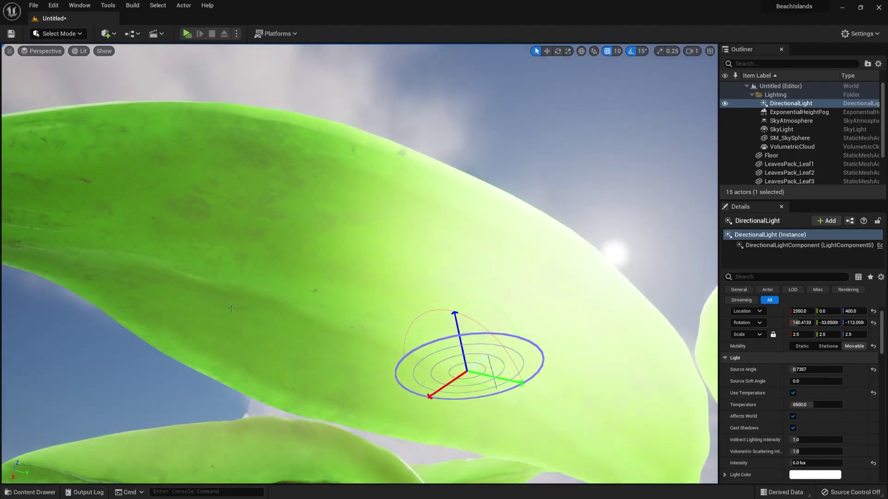
pyautogui.hotkey('ctrl', 'l')
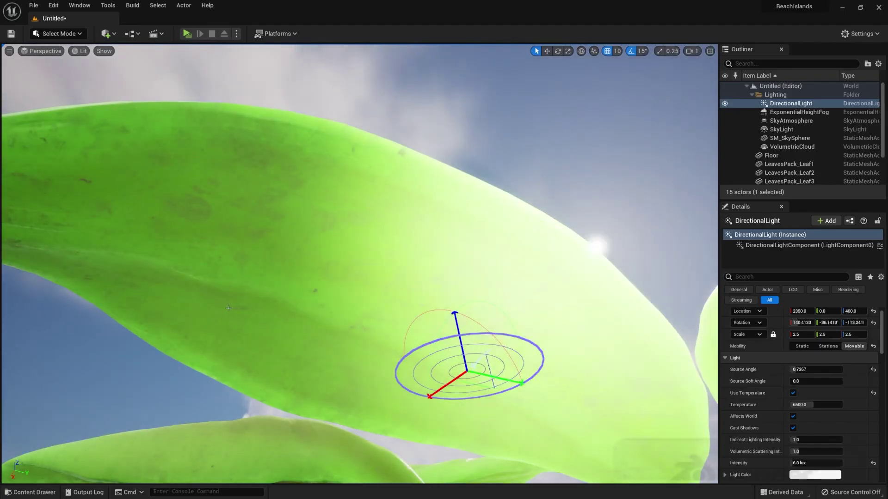
pyautogui.hotkey('ctrl', 'l')
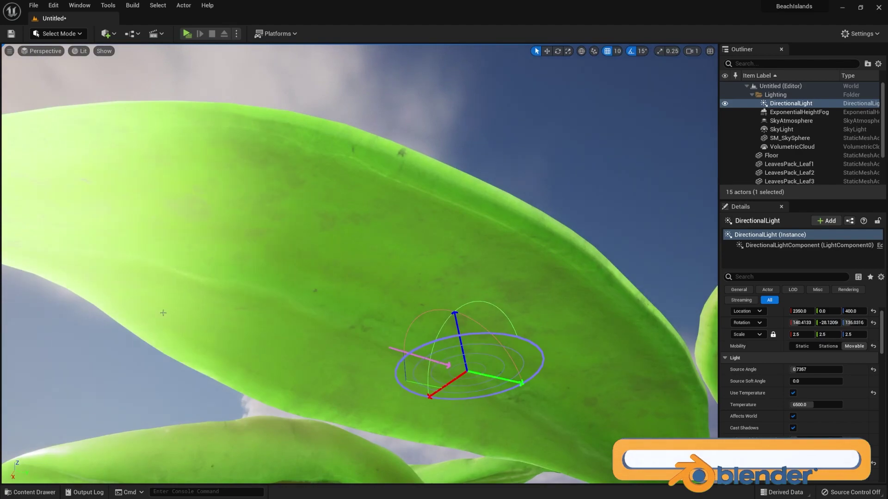
pyautogui.hotkey('ctrl', 'l')
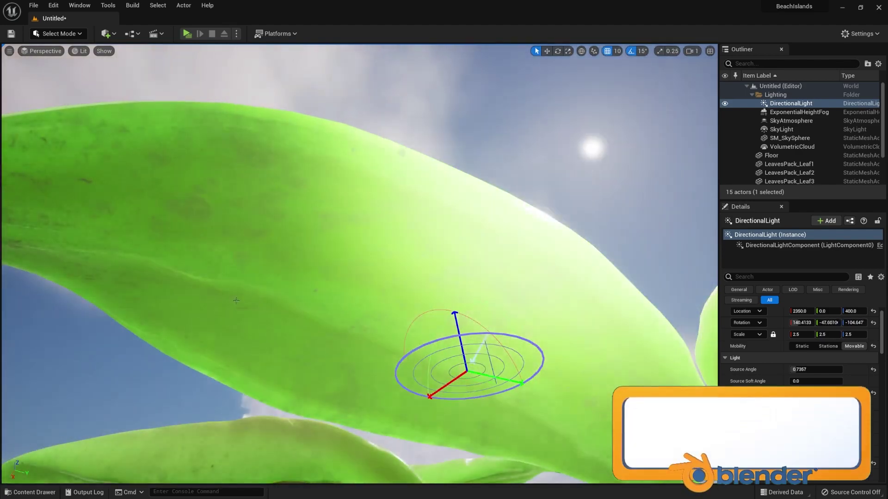
pyautogui.moveTo(223, 305); pyautogui.dragTo(134, 346, button='right')
pyautogui.moveTo(261, 347); pyautogui.dragTo(260, 297, button='right')
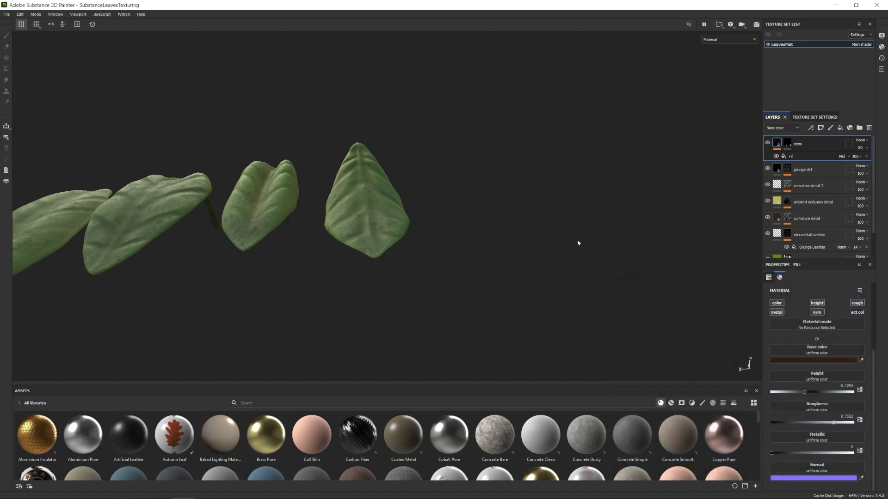
# - Check which channels can be added to the LeavesMat texture set
pyautogui.click(819, 118)
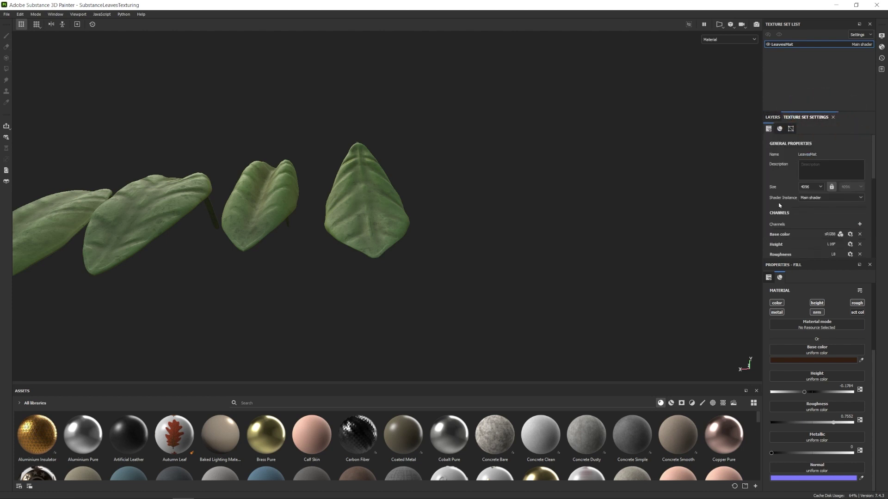
pyautogui.scroll(-1, 794, 194)
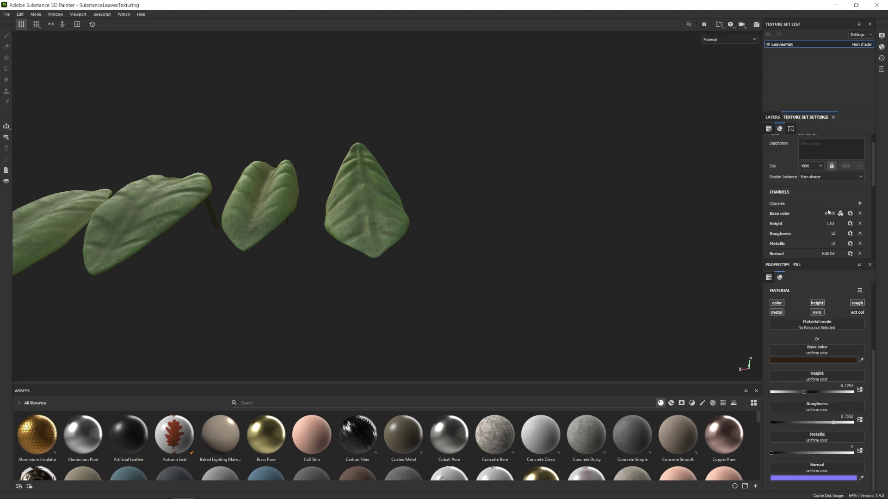
pyautogui.click(859, 203)
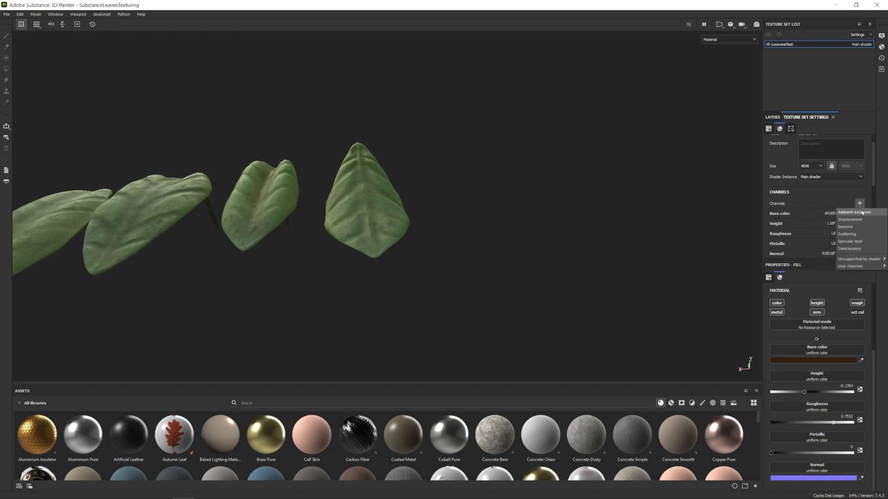
pyautogui.click(835, 193)
# - Assign the pbr-metal-rough shader to the Main shader instance
pyautogui.click(882, 46)
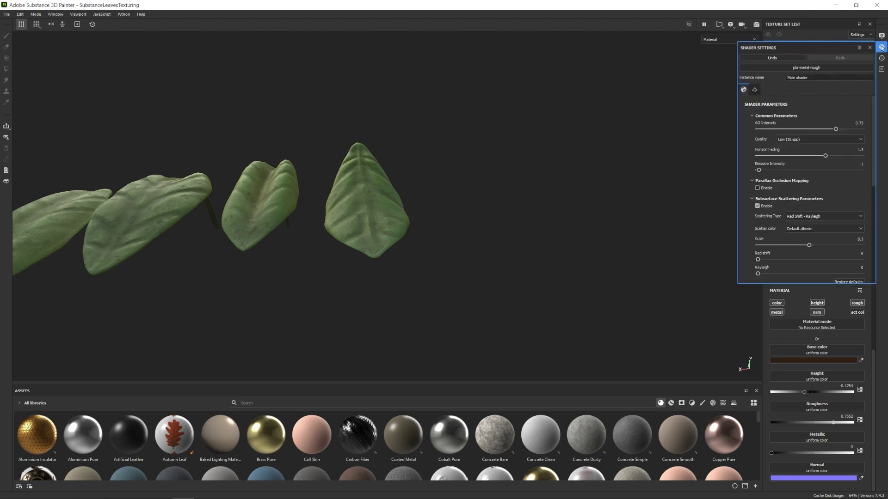
pyautogui.click(815, 68)
pyautogui.click(799, 112)
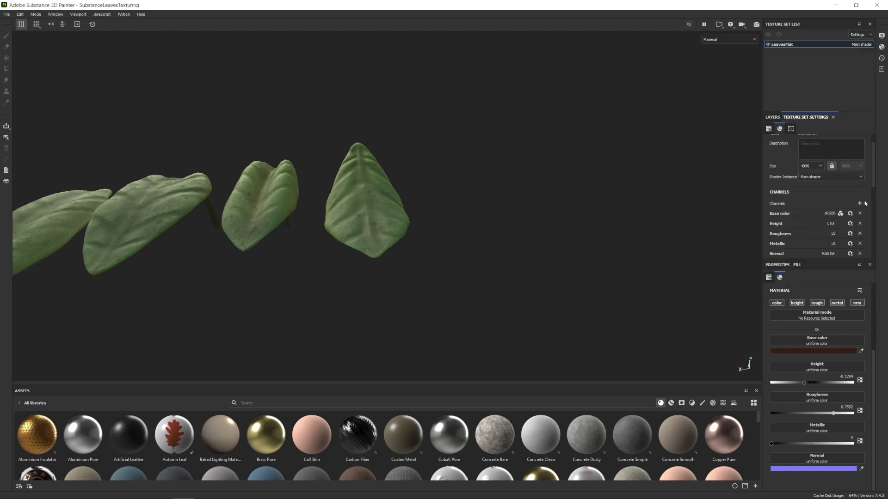
# - Add a Scattering color channel to the LeavesMat texture set
pyautogui.click(862, 203)
pyautogui.click(849, 242)
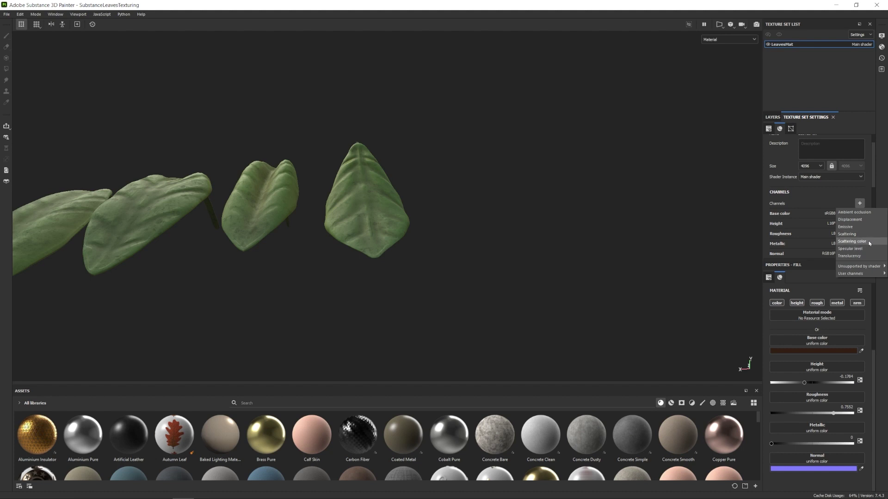
pyautogui.click(851, 241)
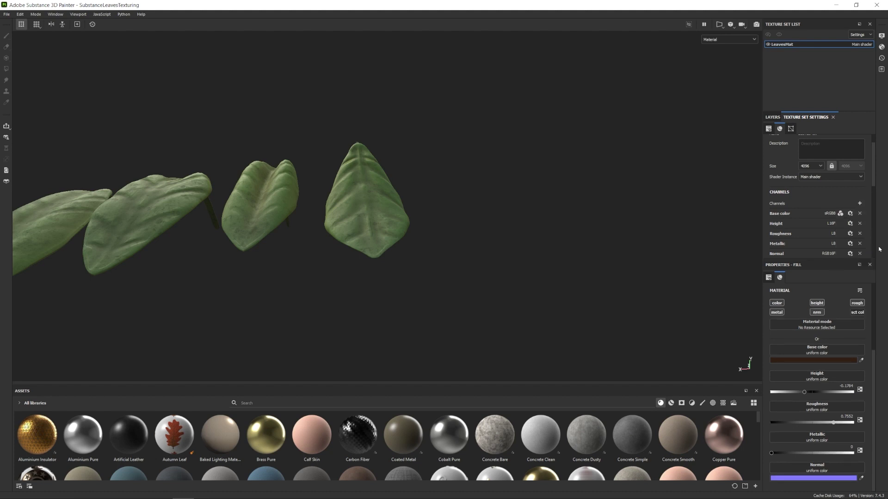
pyautogui.scroll(-1, 817, 229)
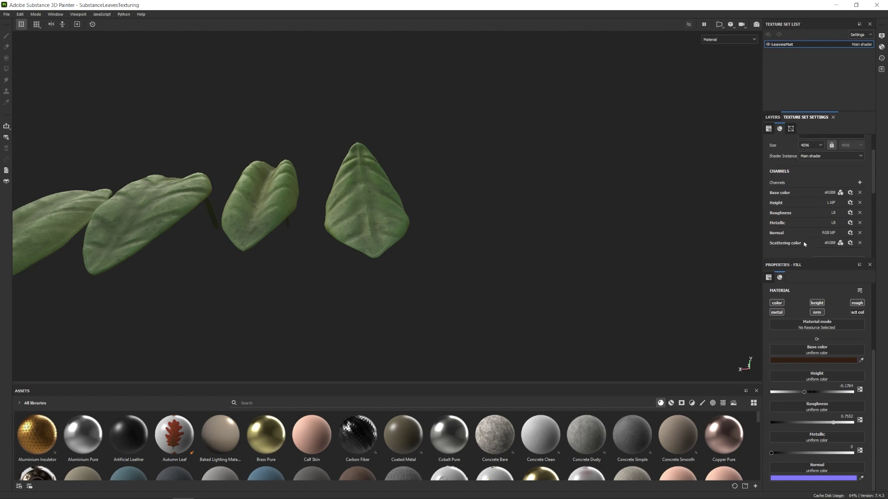
# - Select the baseColor fill layer in the layer stack and show its Scattering color property
pyautogui.click(771, 118)
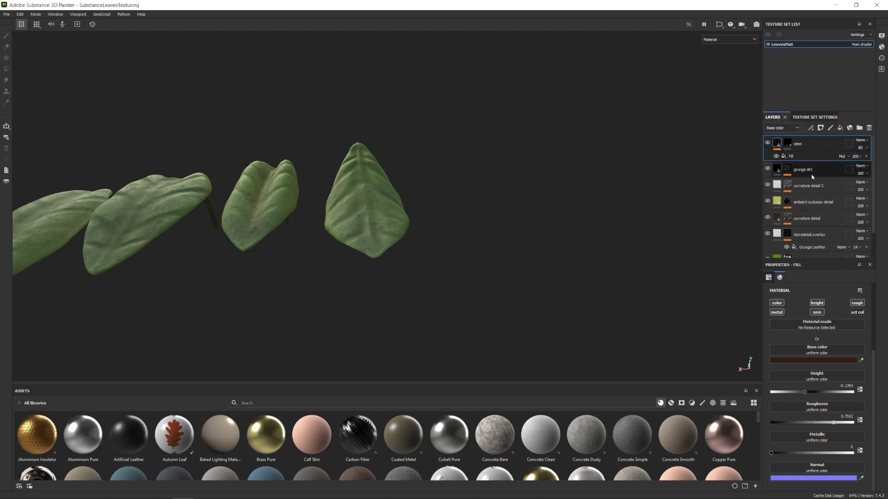
pyautogui.keyDown('alt'); pyautogui.moveTo(351, 172); pyautogui.dragTo(362, 214); pyautogui.keyUp('alt')
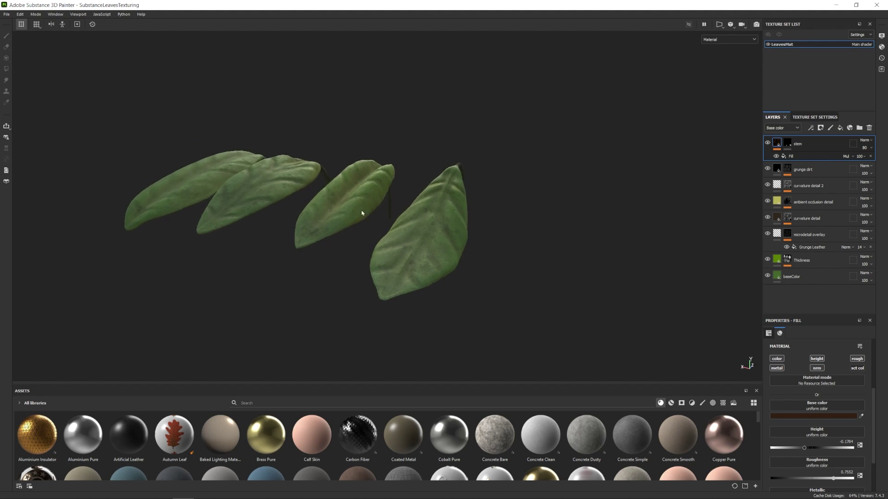
pyautogui.click(824, 278)
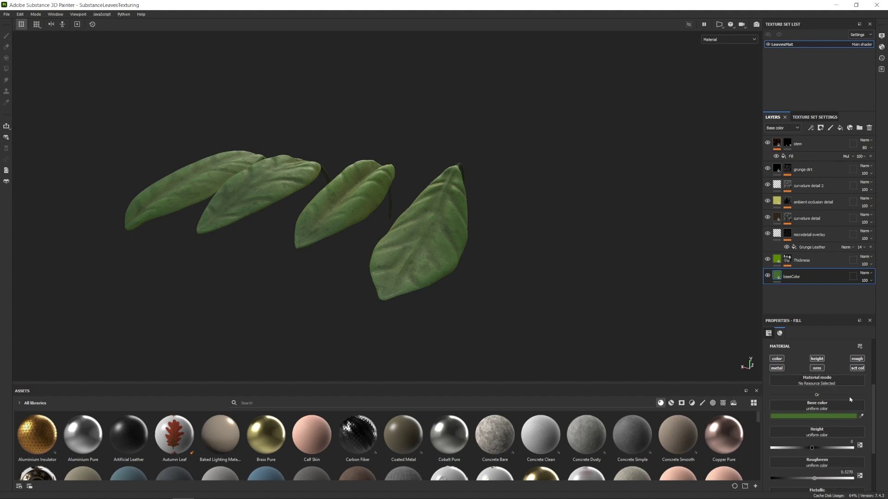
pyautogui.scroll(-3, 850, 400)
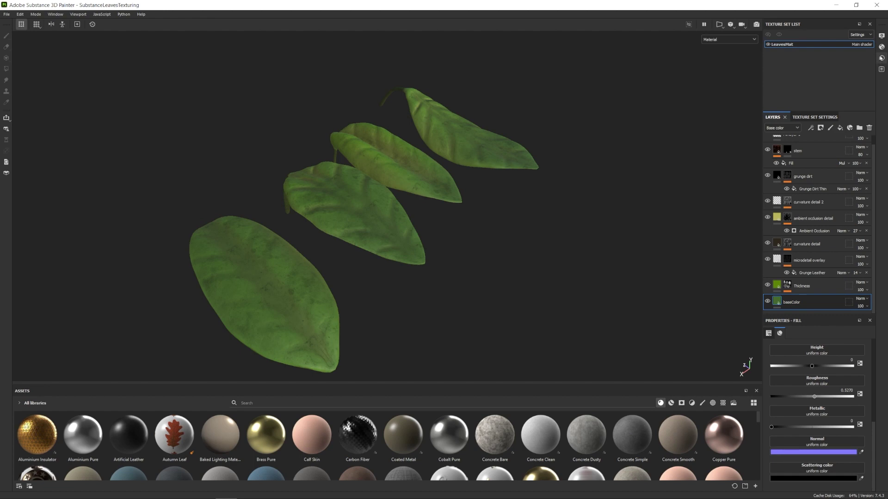
# - In the shader's subsurface scattering parameters, keep scattering enabled and set Scatter color to ScatteringColor channel
pyautogui.click(882, 47)
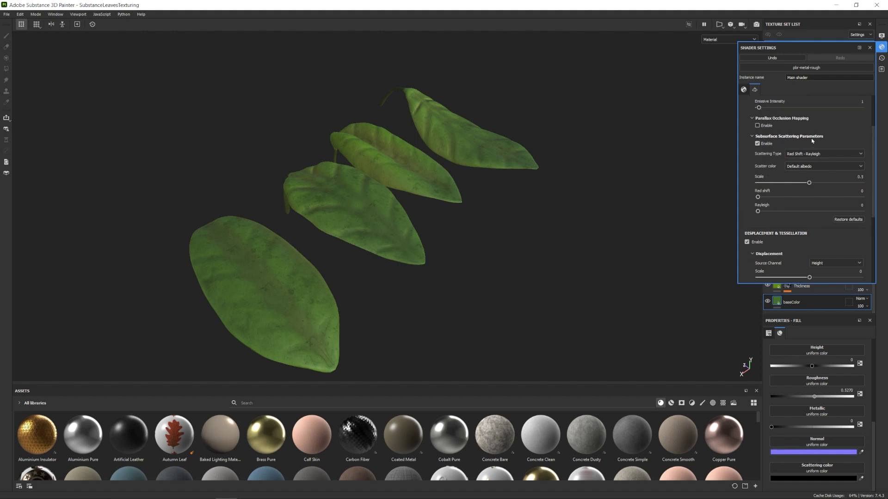
pyautogui.click(757, 143)
pyautogui.click(757, 144)
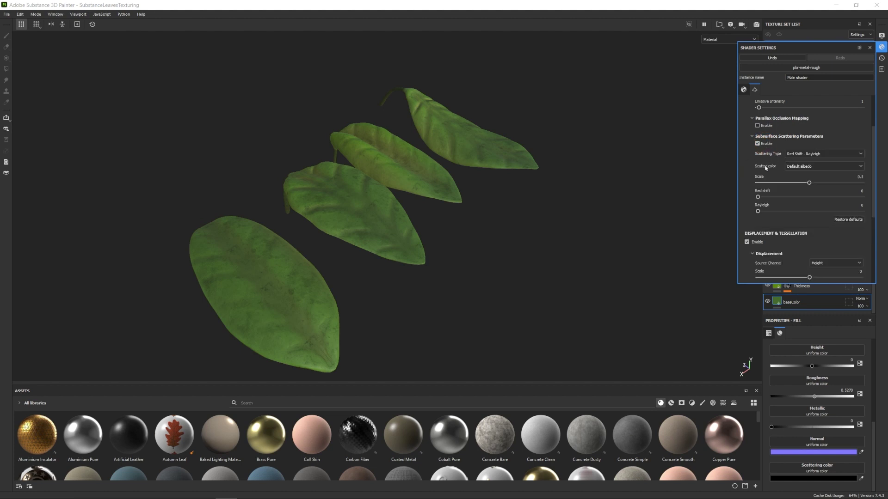
pyautogui.click(798, 168)
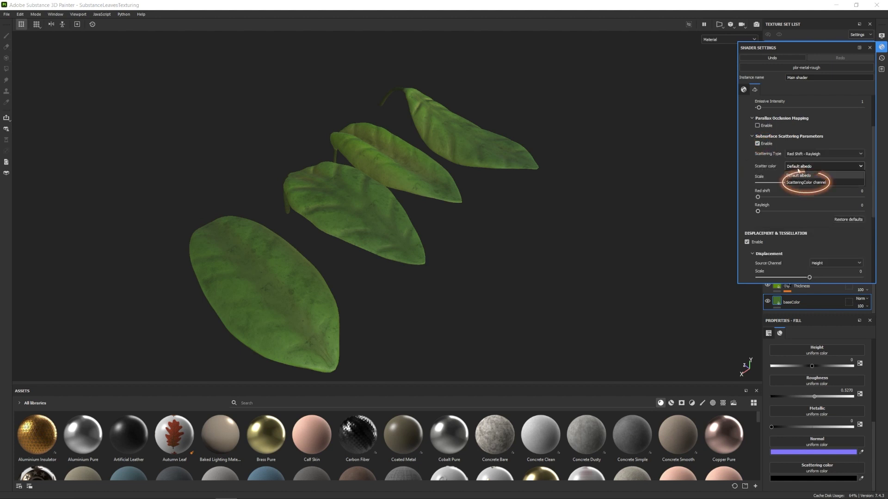
pyautogui.click(805, 182)
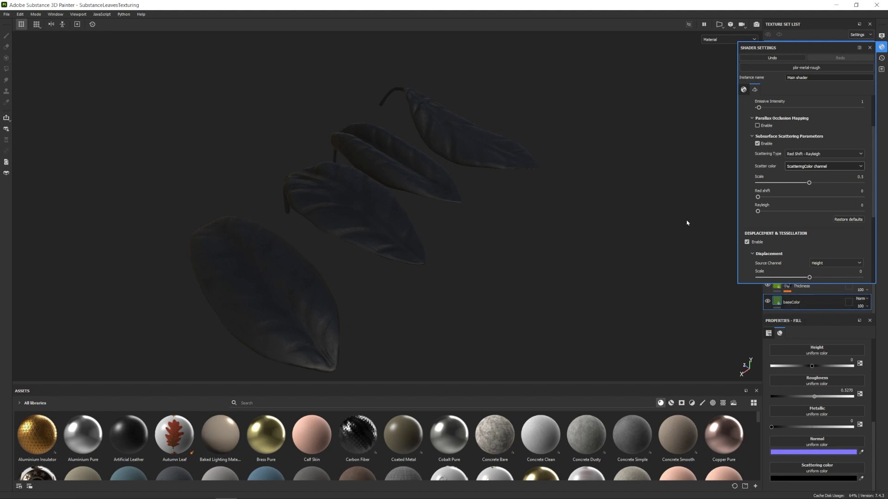
# - Try another subsurface scattering type and return to Red Shift - Rayleigh
pyautogui.click(808, 157)
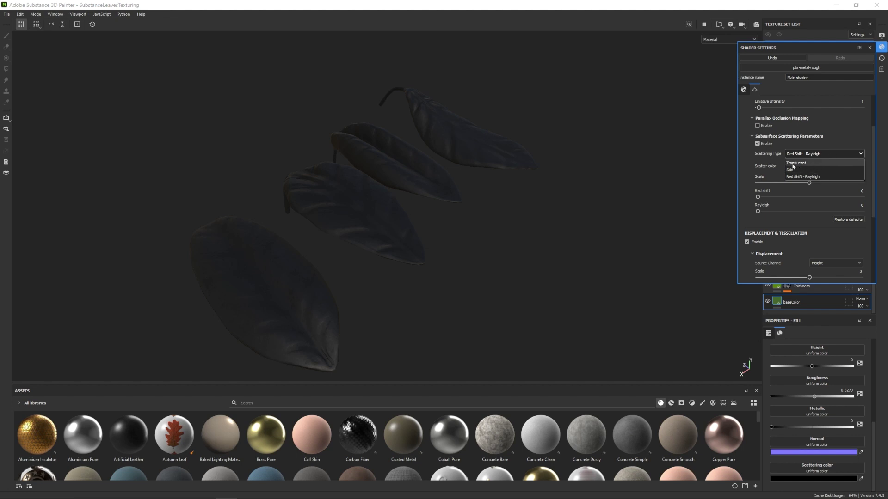
pyautogui.click(797, 167)
pyautogui.click(813, 156)
pyautogui.click(812, 177)
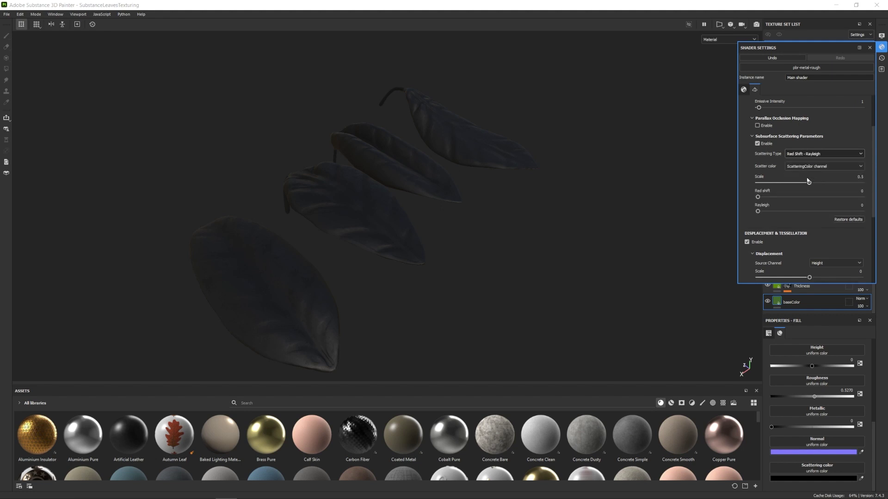
# - Close the shader settings and display only the Scattering color channel in the viewport
pyautogui.click(869, 48)
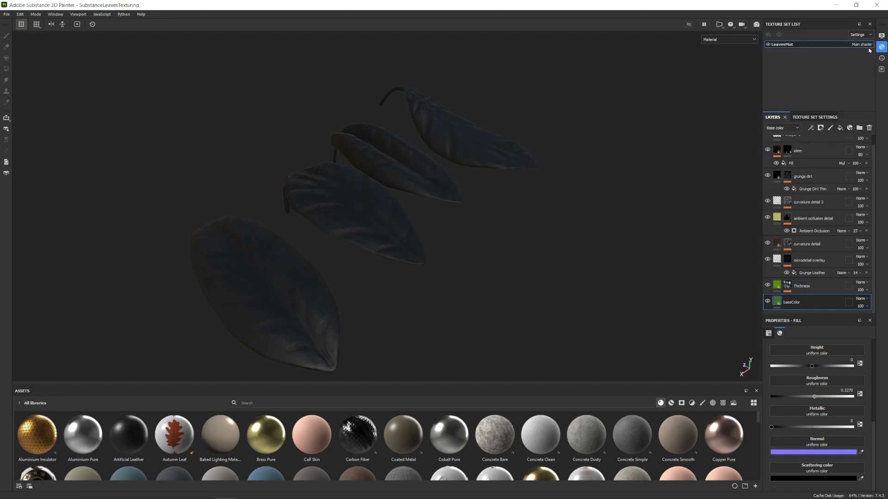
pyautogui.click(733, 43)
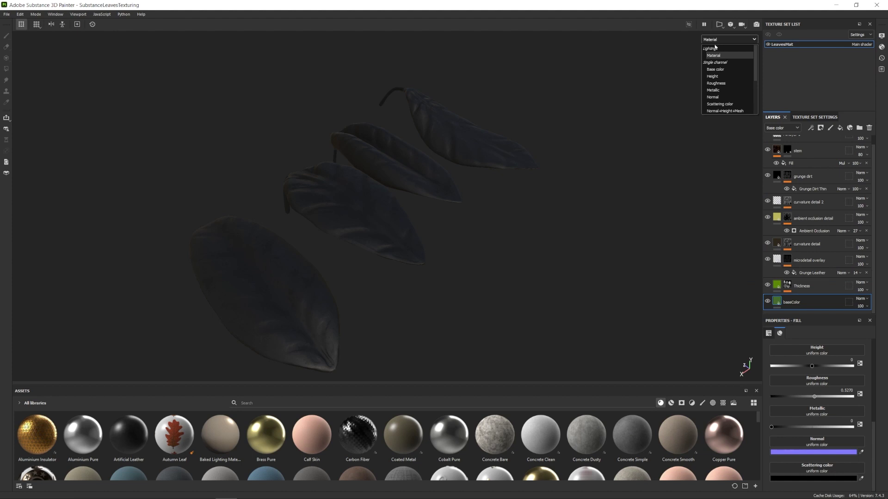
pyautogui.click(733, 107)
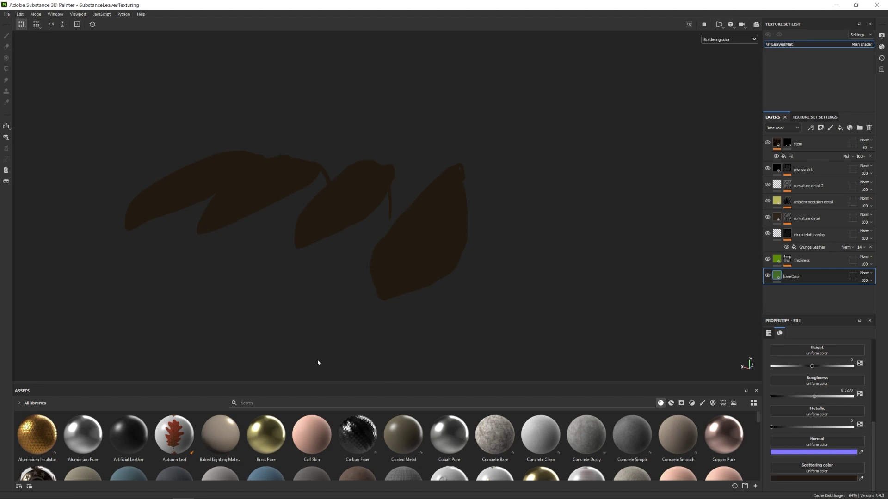
# - Set the baseColor layer's scattering color to a bright green
pyautogui.click(826, 480)
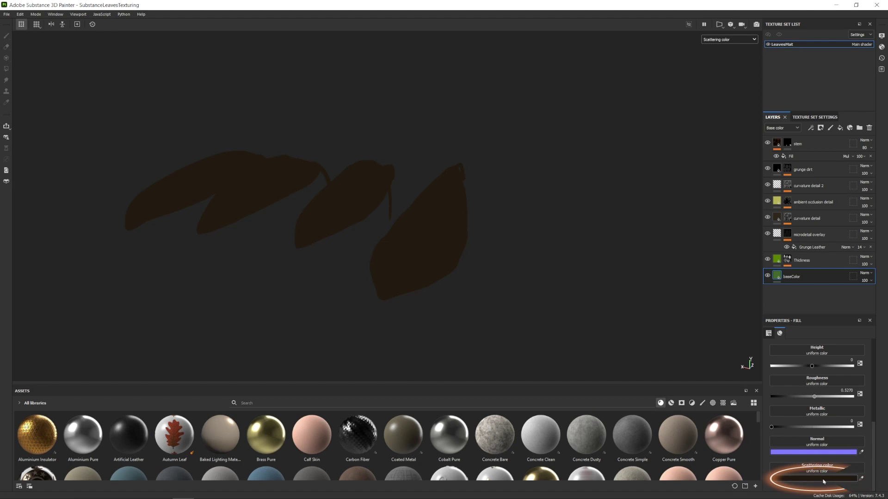
pyautogui.click(814, 359)
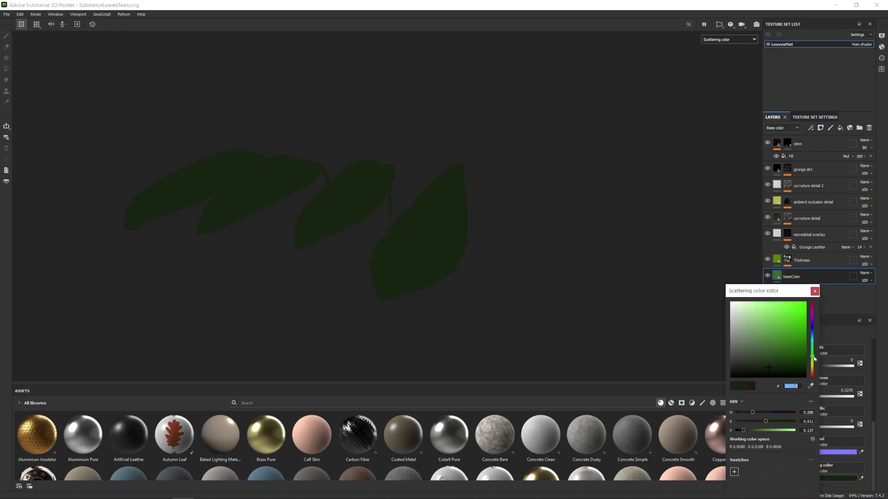
pyautogui.moveTo(779, 333)
pyautogui.mouseDown()
pyautogui.moveTo(773, 315)
pyautogui.moveTo(782, 315)
pyautogui.mouseUp()
pyautogui.click(814, 291)
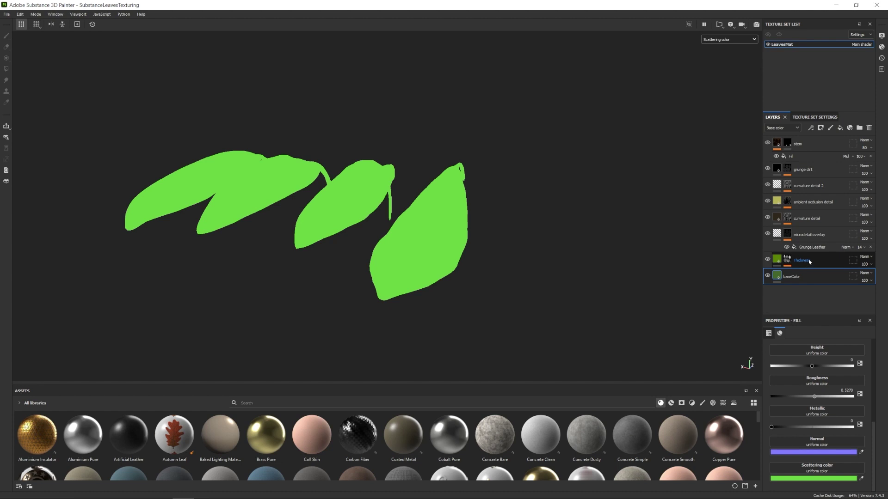
# - Enable the Scattering color channel on the Thickness fill layer
pyautogui.click(806, 262)
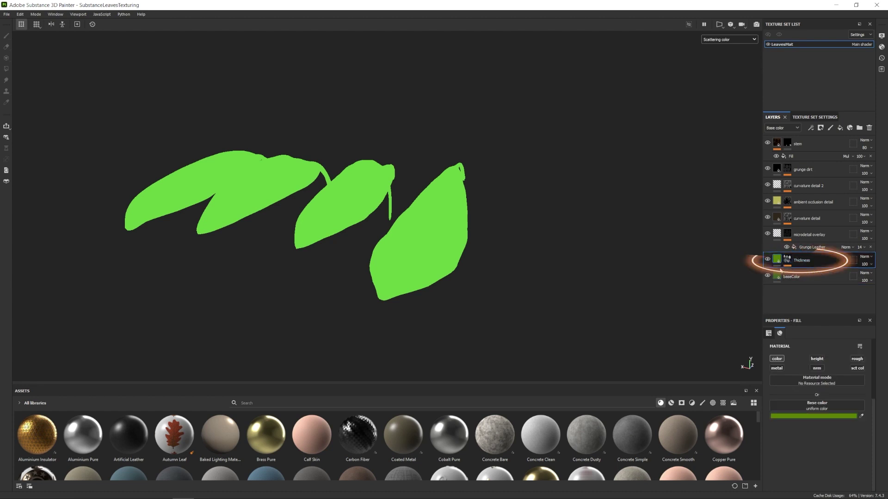
pyautogui.click(856, 368)
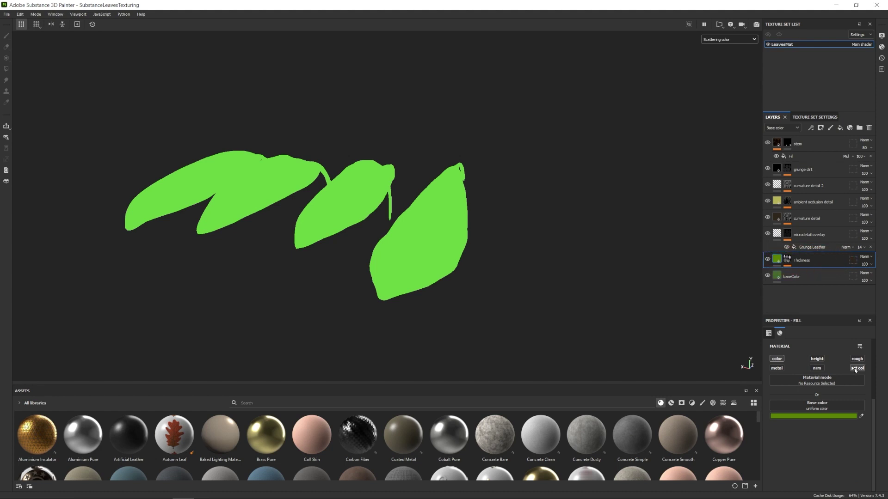
# - Examine the Thickness layer's mask on the leaves from several angles, and return the viewport display to Scattering color
pyautogui.keyDown('alt'); pyautogui.click(787, 260); pyautogui.keyUp('alt')
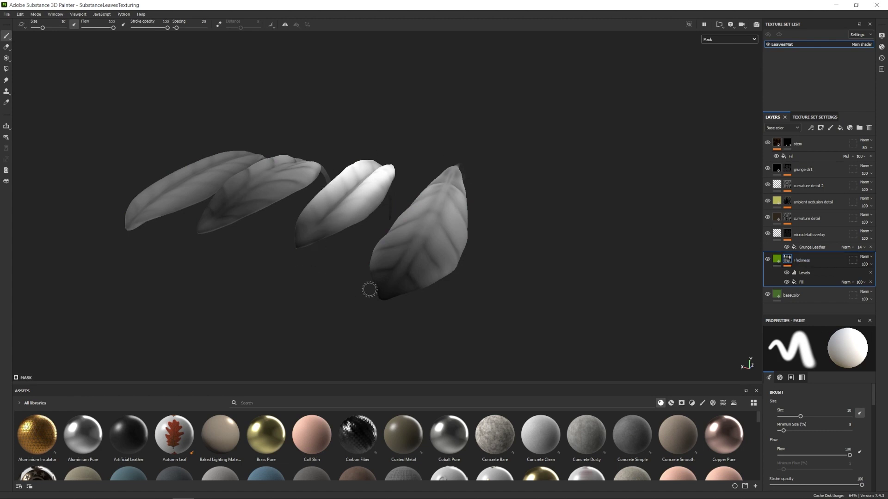
pyautogui.keyDown('alt'); pyautogui.moveTo(392, 261); pyautogui.dragTo(417, 133); pyautogui.keyUp('alt')
pyautogui.moveTo(407, 214)
pyautogui.keyDown('alt'); pyautogui.mouseDown()
pyautogui.moveTo(439, 278)
pyautogui.moveTo(469, 248)
pyautogui.mouseUp(); pyautogui.keyUp('alt')
pyautogui.keyDown('alt'); pyautogui.moveTo(434, 195); pyautogui.dragTo(433, 277); pyautogui.keyUp('alt')
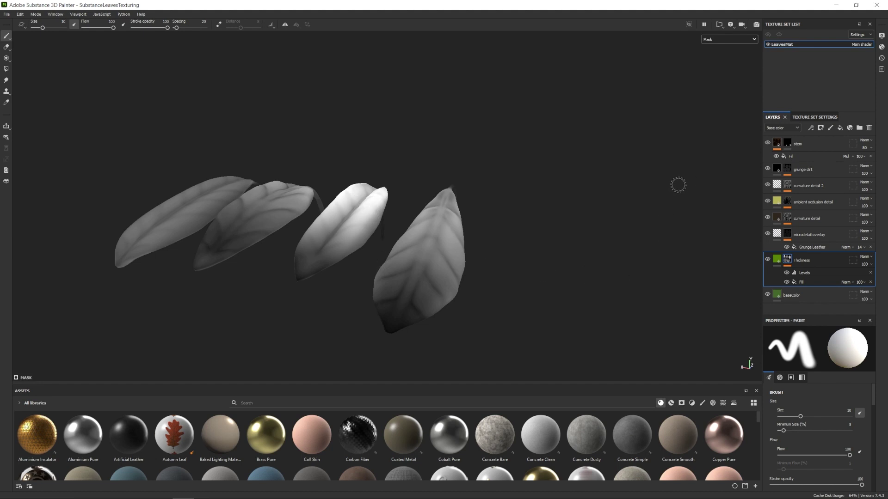
pyautogui.click(729, 40)
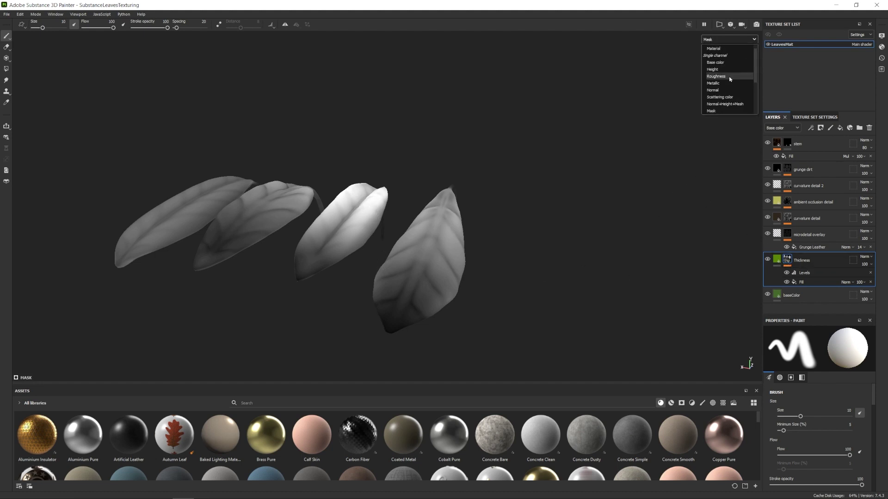
pyautogui.click(728, 104)
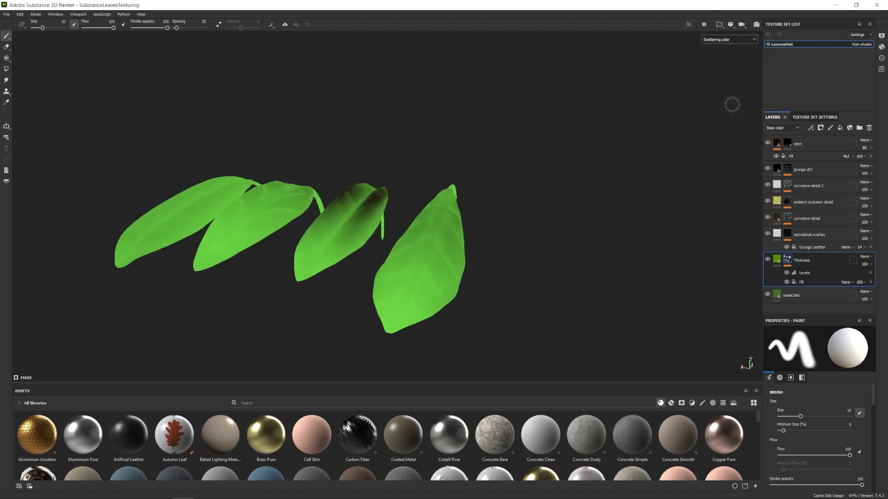
# - Set the Thickness fill layer's scattering color to a dark olive green and close the color picker
pyautogui.click(777, 259)
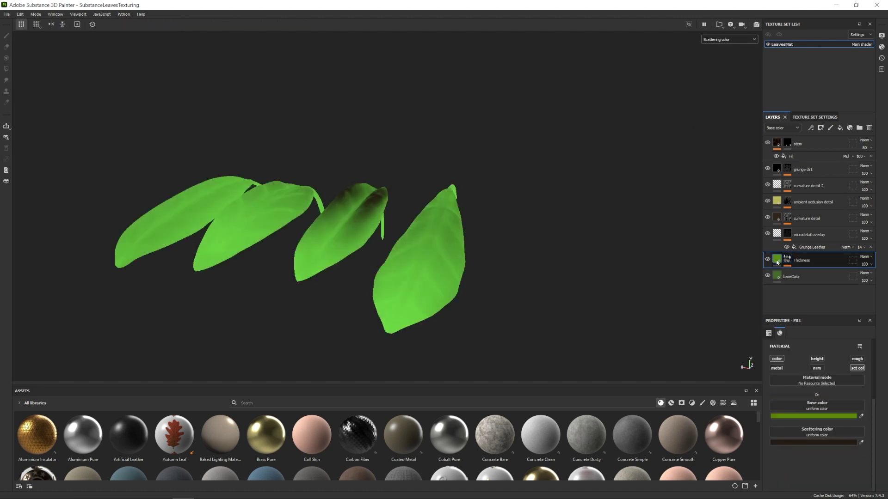
pyautogui.click(831, 447)
pyautogui.click(820, 361)
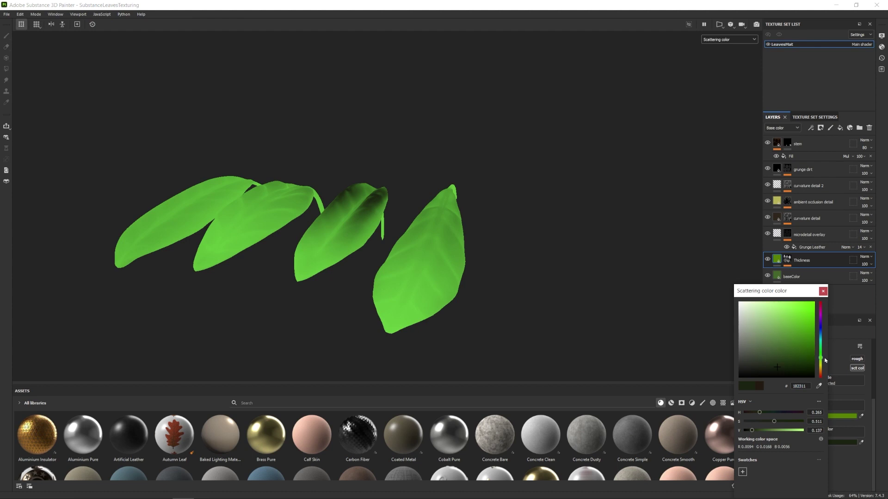
pyautogui.moveTo(781, 311); pyautogui.dragTo(772, 311)
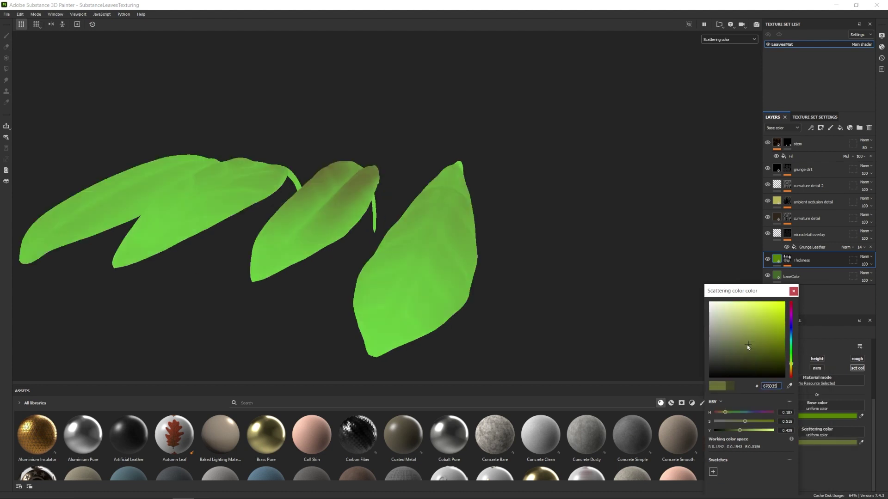
pyautogui.moveTo(748, 347); pyautogui.dragTo(753, 363)
pyautogui.click(561, 318)
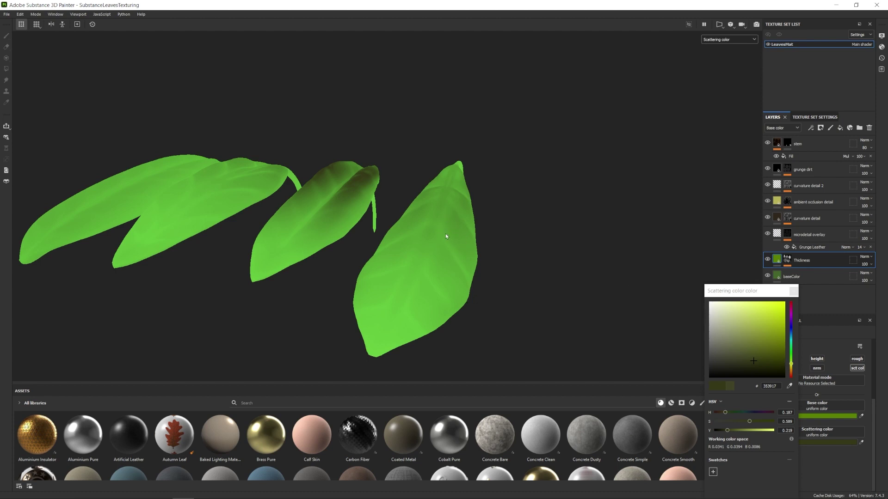
pyautogui.click(793, 291)
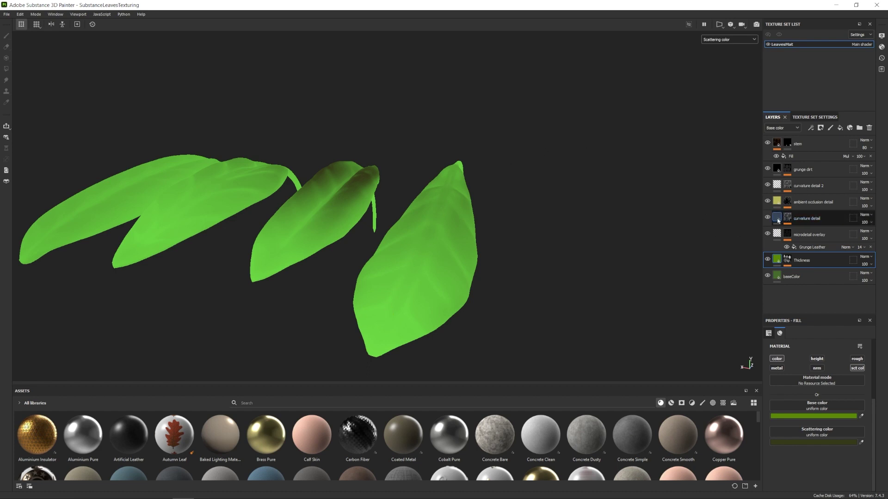
# - Enable the Scattering color channel on the lower curvature detail layer and set its color to dark olive (39391C)
pyautogui.click(832, 218)
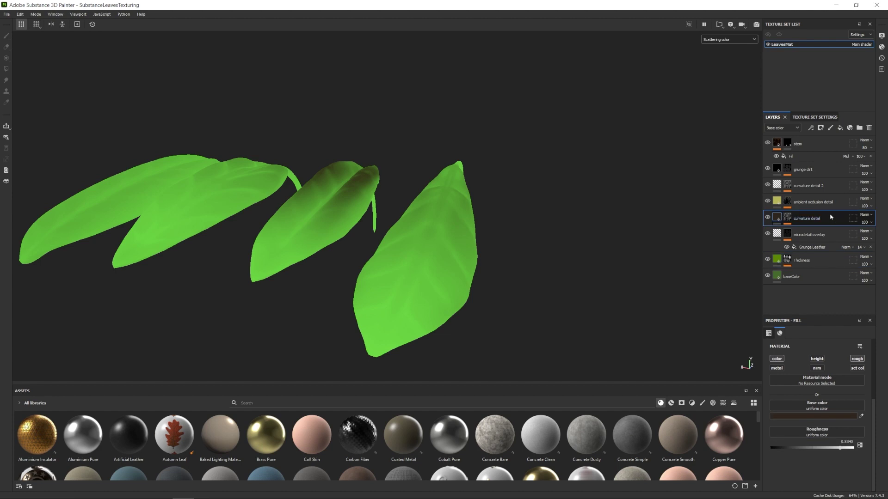
pyautogui.click(858, 368)
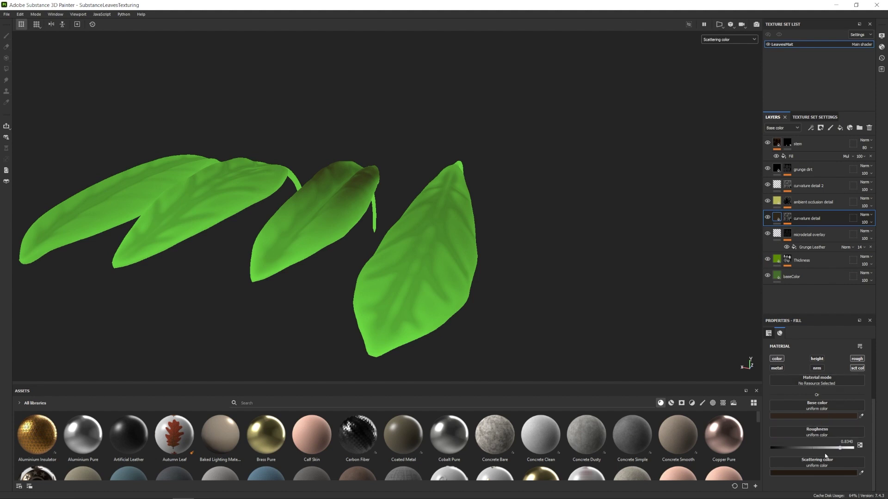
pyautogui.click(821, 473)
pyautogui.moveTo(816, 368); pyautogui.dragTo(785, 350)
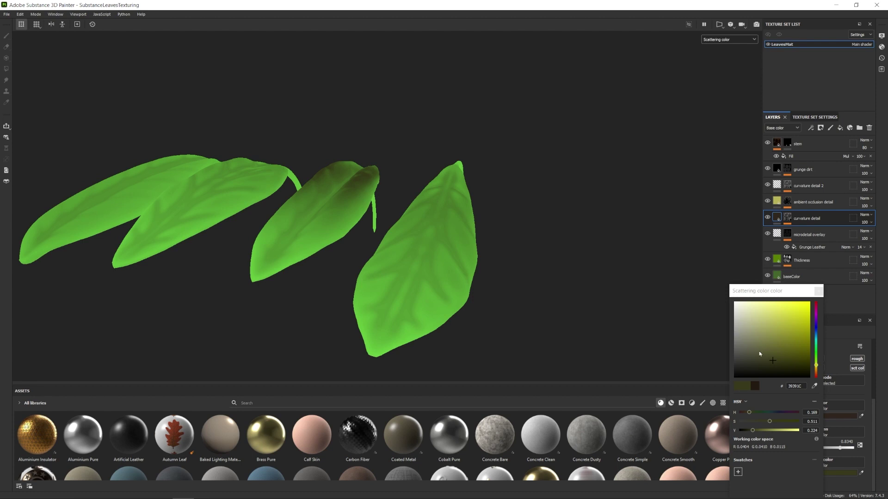
pyautogui.keyDown('alt'); pyautogui.moveTo(181, 234); pyautogui.dragTo(306, 265); pyautogui.keyUp('alt')
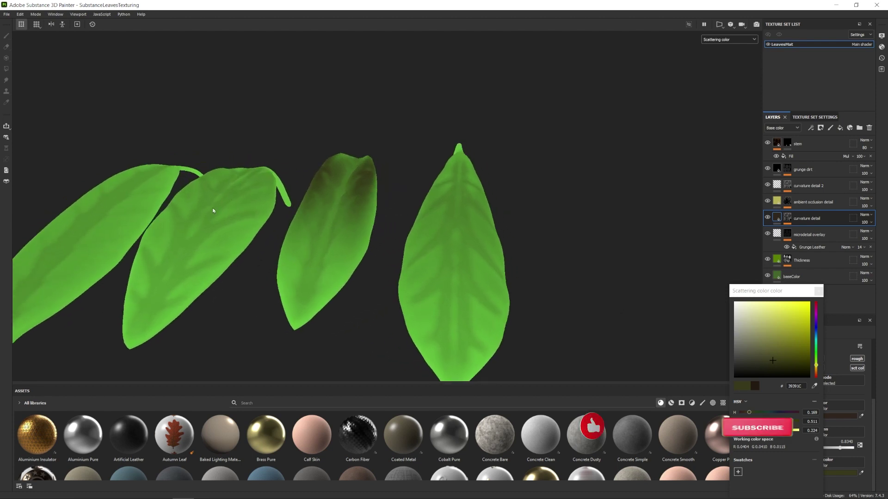
pyautogui.click(818, 292)
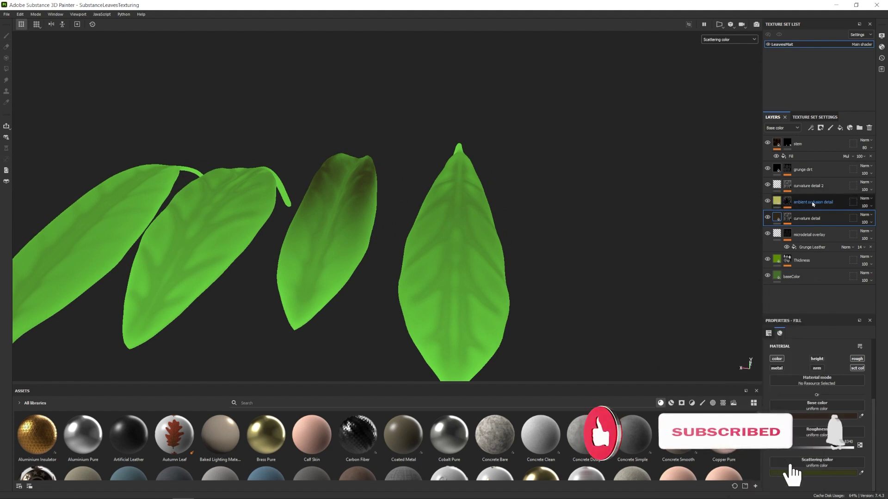
# - View the ambient occlusion detail layer's mask on the leaves, and return the viewport display to Scattering color
pyautogui.click(809, 202)
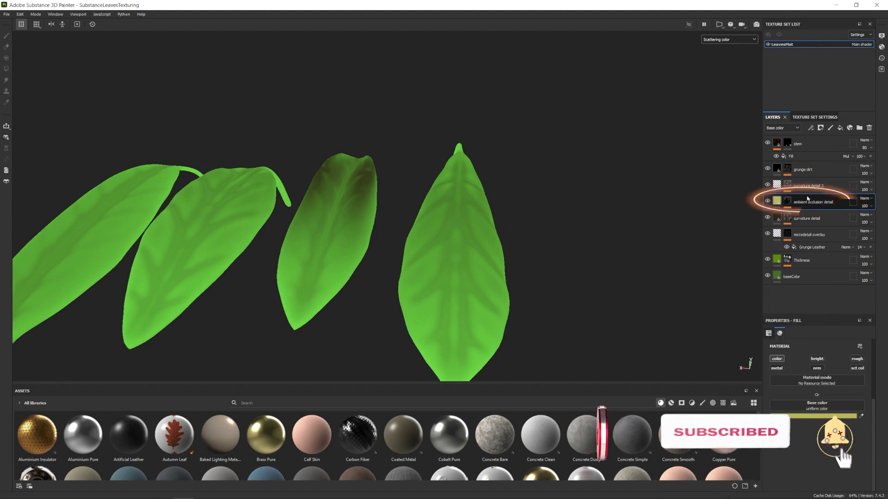
pyautogui.click(788, 201)
pyautogui.keyDown('alt'); pyautogui.click(789, 202); pyautogui.keyUp('alt')
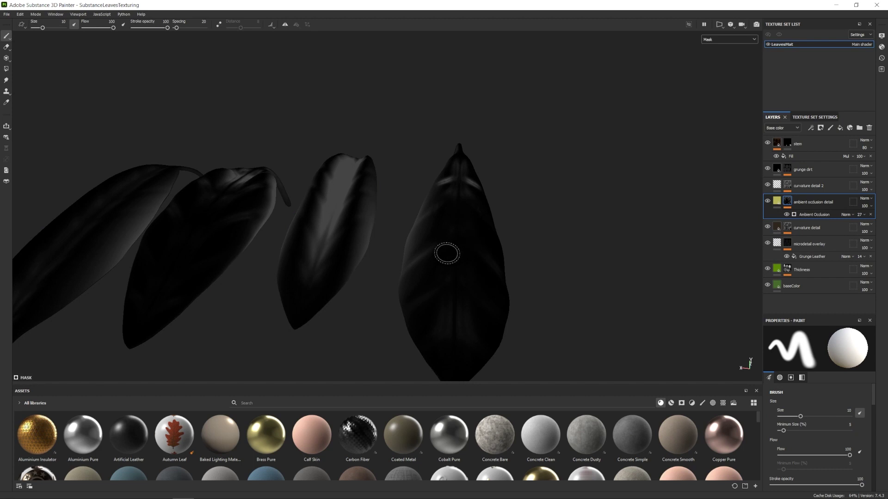
pyautogui.press('m')
pyautogui.click(721, 40)
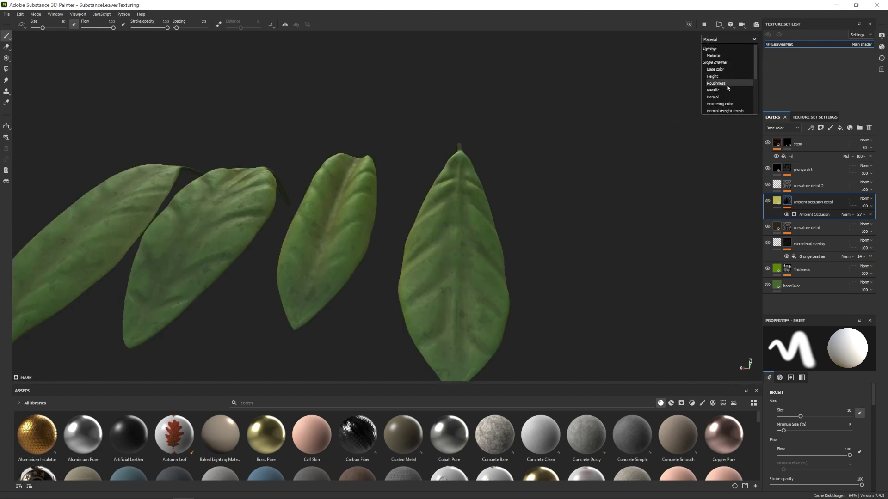
pyautogui.click(729, 104)
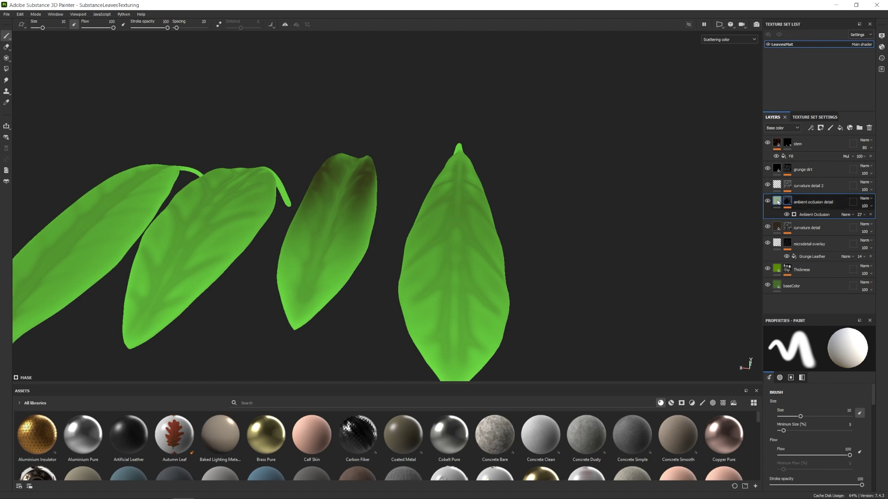
# - Enable the Scattering color channel on the ambient occlusion detail layer and set its color to a medium olive green (66742E)
pyautogui.click(777, 202)
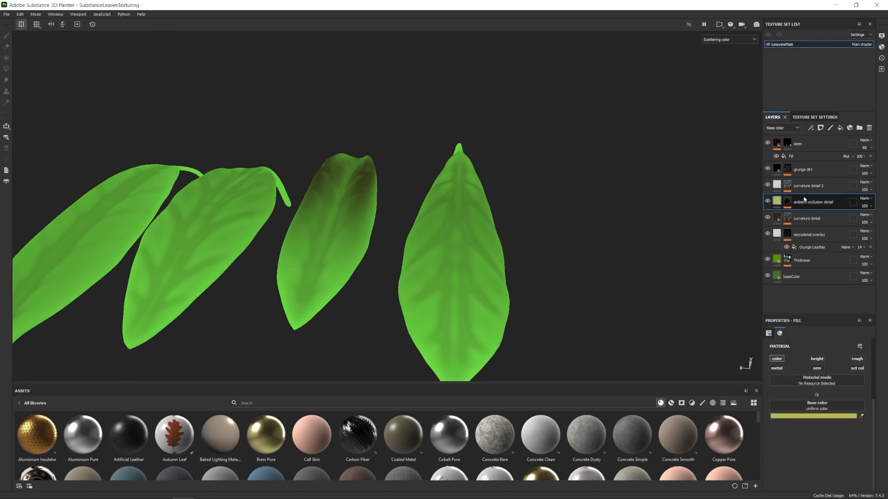
pyautogui.click(857, 370)
pyautogui.click(841, 442)
pyautogui.moveTo(816, 373); pyautogui.dragTo(817, 363)
pyautogui.click(782, 345)
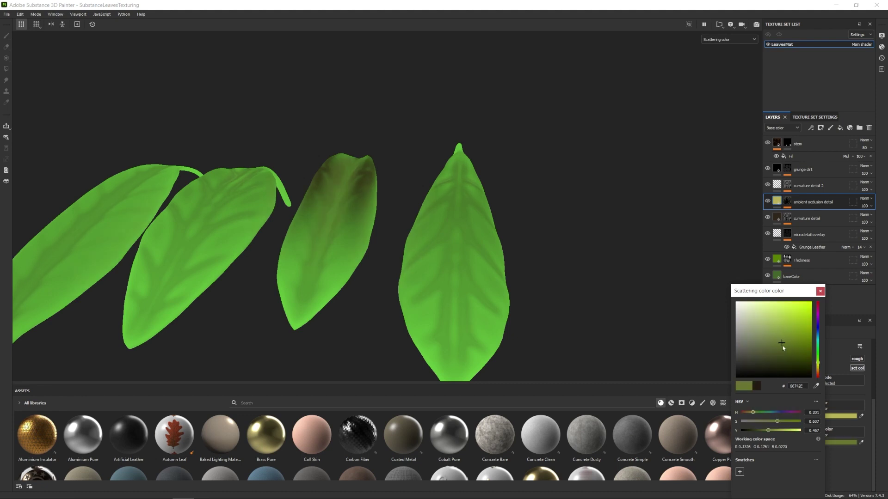
pyautogui.click(820, 294)
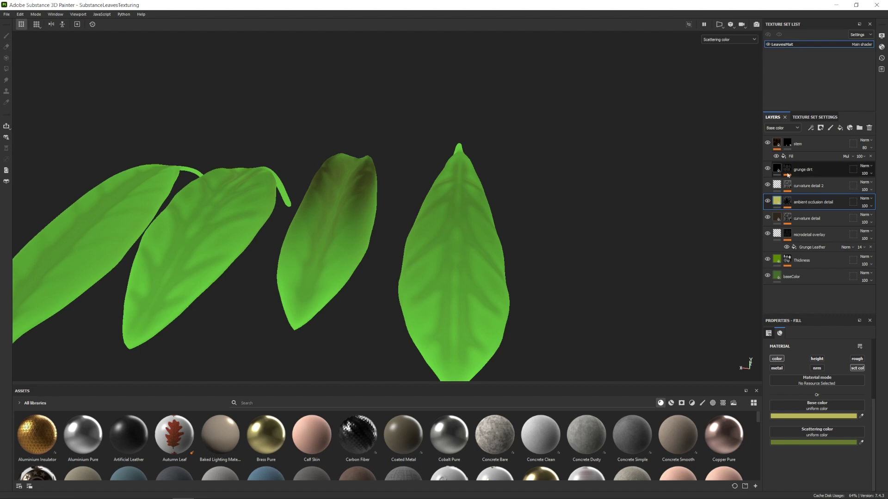
# - Enable the Scattering color channel on the grunge dirt fill layer
pyautogui.moveTo(781, 170)
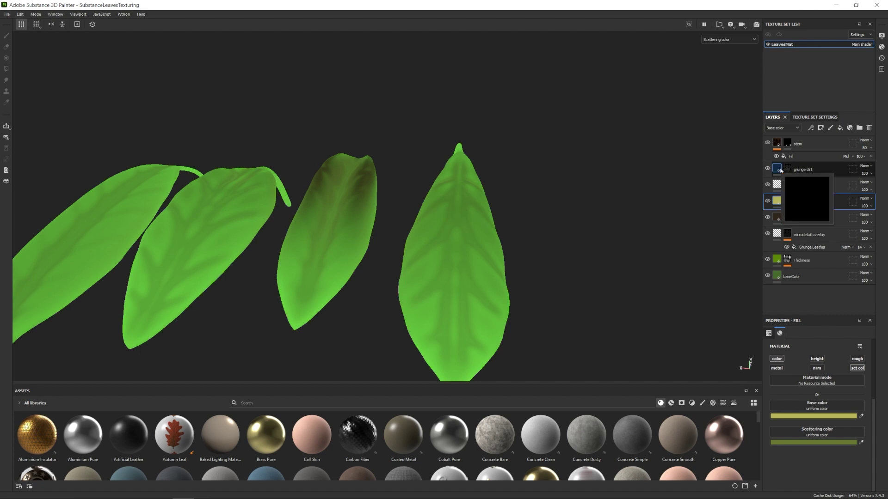
pyautogui.click(816, 169)
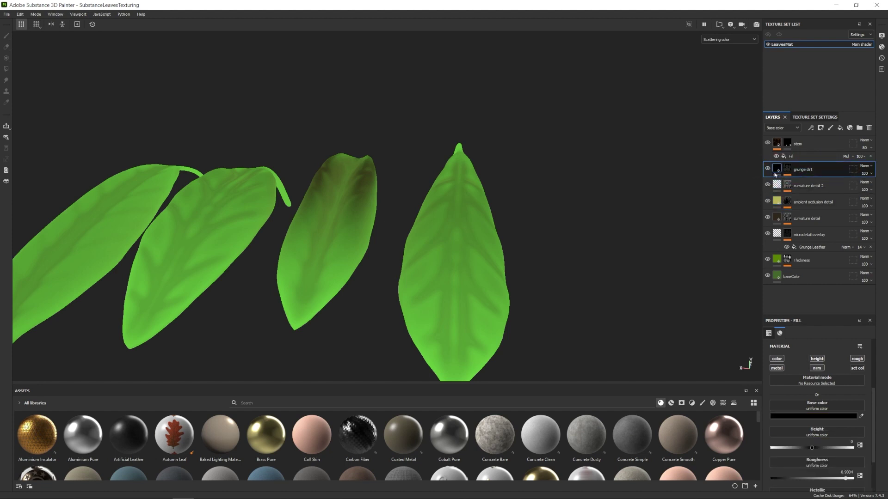
pyautogui.click(855, 369)
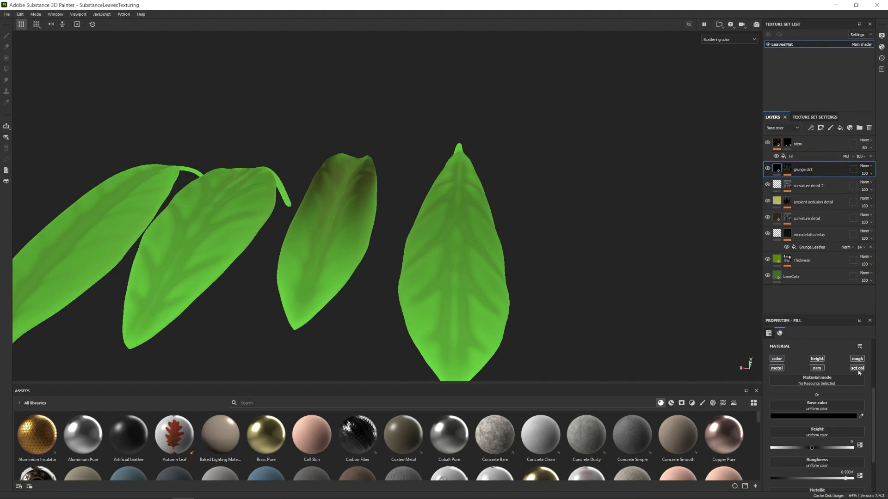
# - Set the grunge dirt layer's scattering color to a muted gray-green, trying near-black and brownish tones first
pyautogui.scroll(-3, 832, 416)
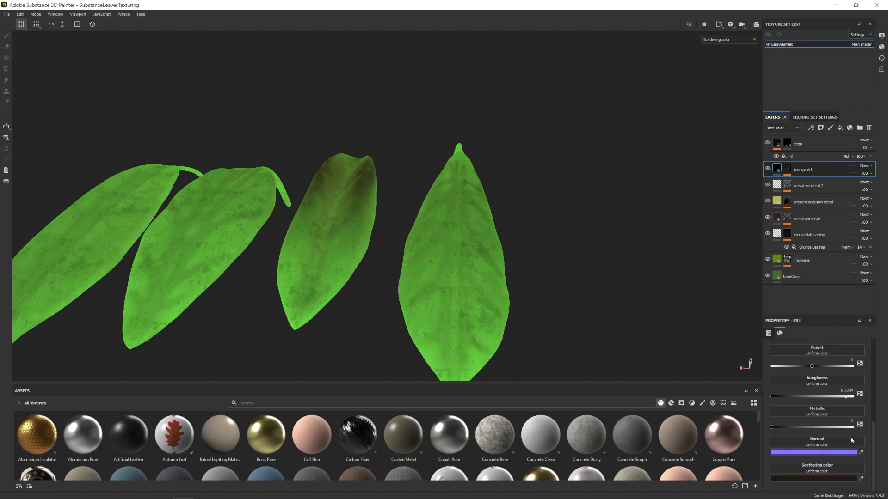
pyautogui.click(807, 479)
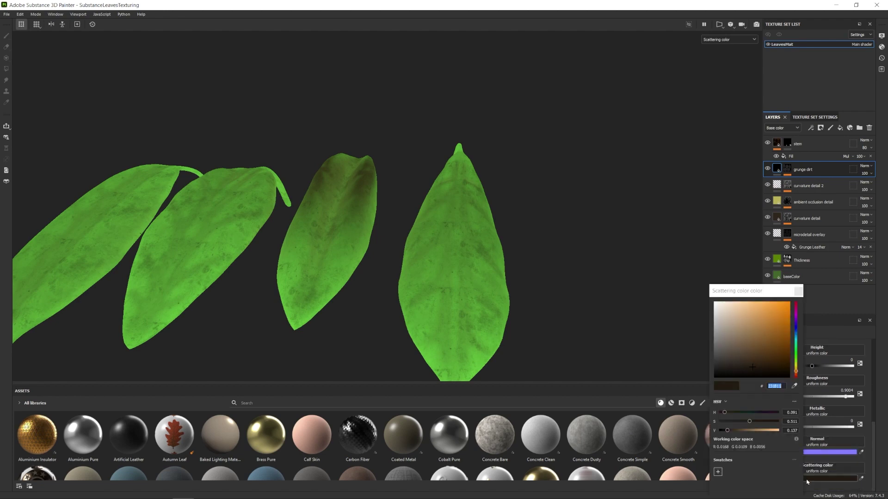
pyautogui.moveTo(730, 369); pyautogui.dragTo(724, 374)
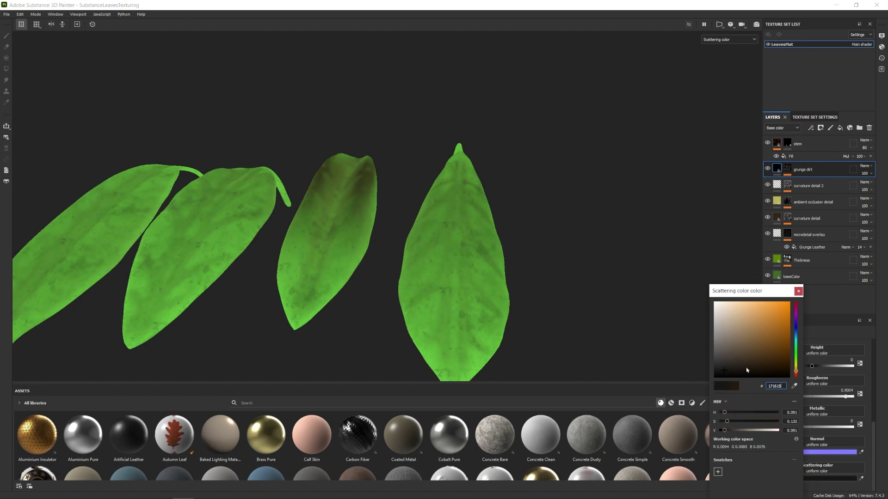
pyautogui.click(645, 305)
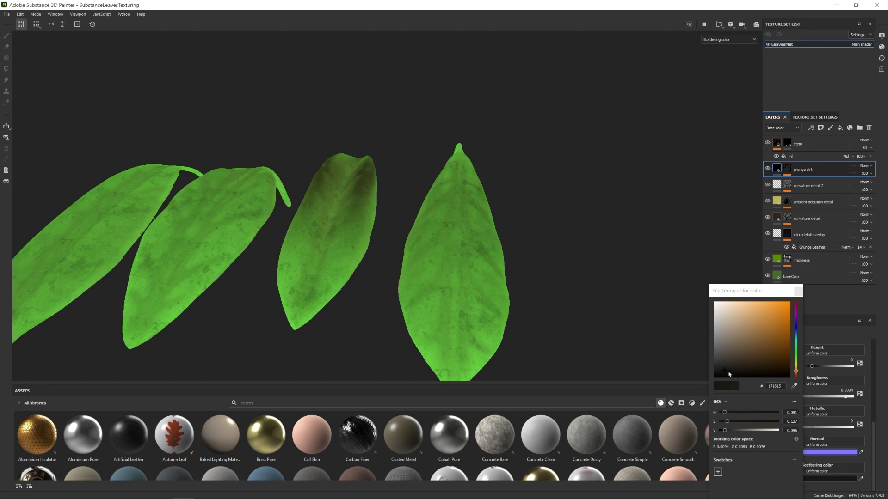
pyautogui.click(795, 372)
pyautogui.moveTo(798, 373); pyautogui.dragTo(801, 370)
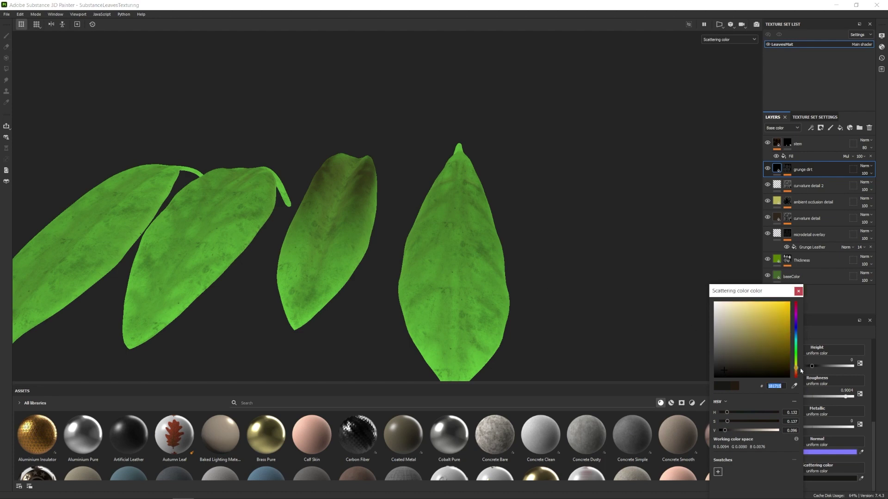
pyautogui.moveTo(736, 366); pyautogui.dragTo(732, 356)
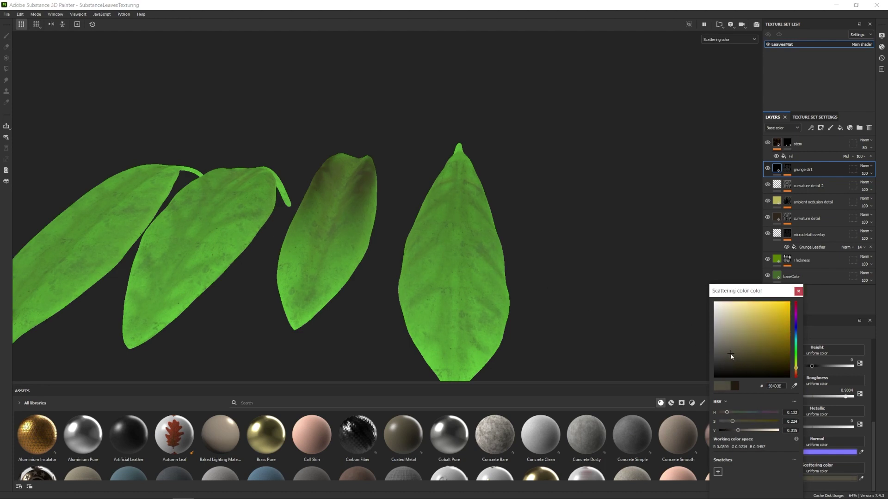
pyautogui.moveTo(797, 368); pyautogui.dragTo(796, 360)
pyautogui.click(733, 356)
pyautogui.moveTo(733, 357); pyautogui.dragTo(736, 348)
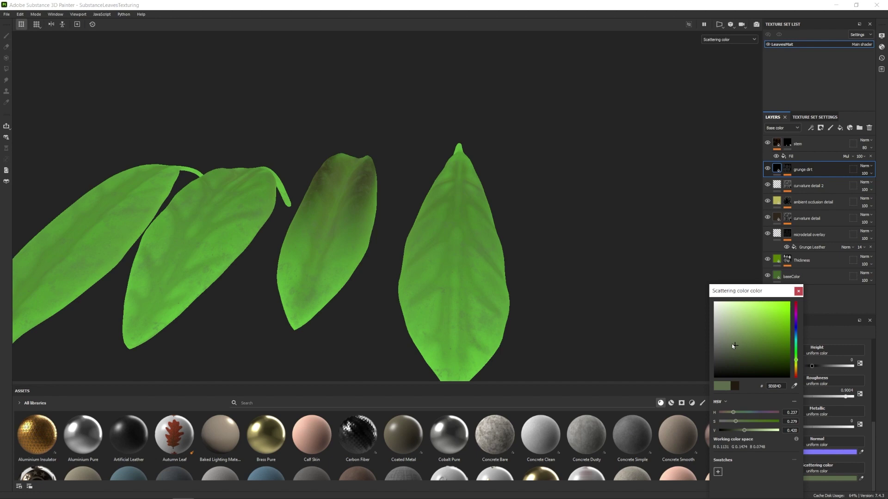
pyautogui.click(799, 293)
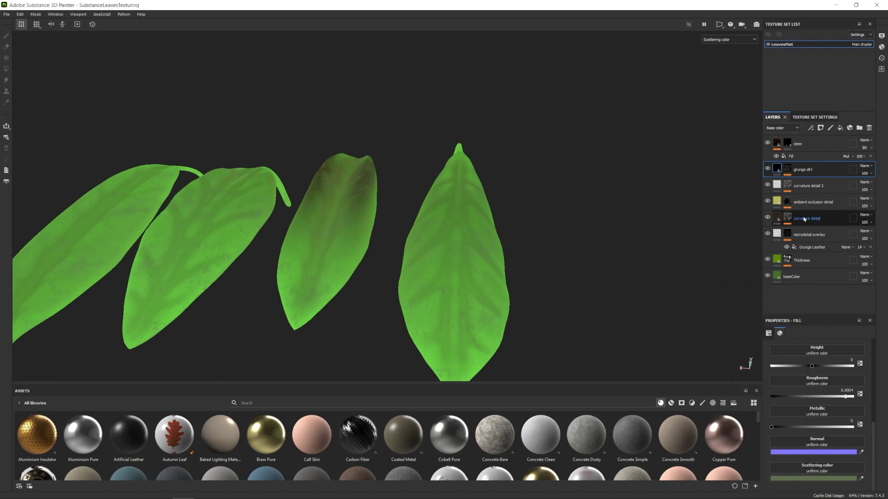
# - Examine the stem layer's mask on the leaf stems from different angles
pyautogui.click(807, 147)
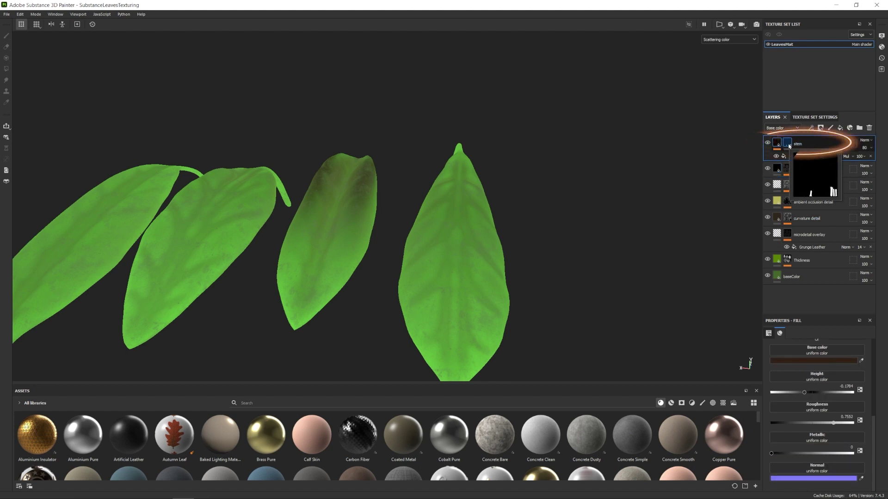
pyautogui.keyDown('alt'); pyautogui.click(787, 145); pyautogui.keyUp('alt')
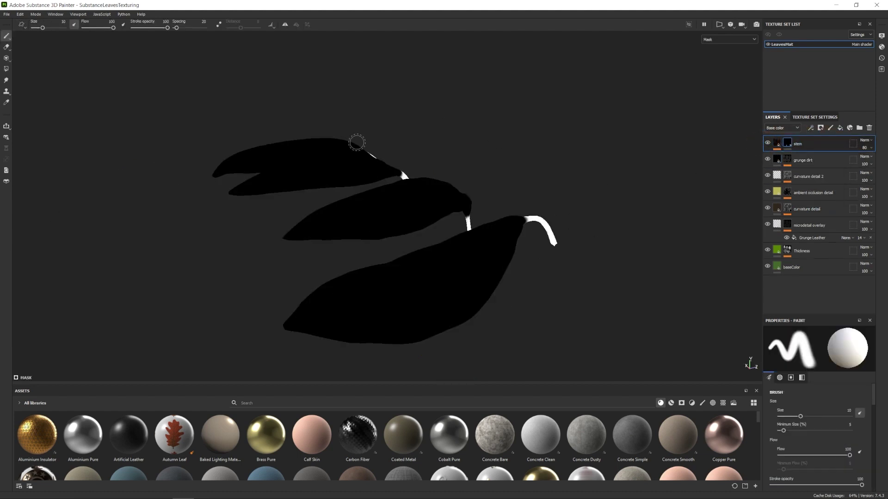
pyautogui.keyDown('alt'); pyautogui.moveTo(357, 142); pyautogui.dragTo(646, 166); pyautogui.keyUp('alt')
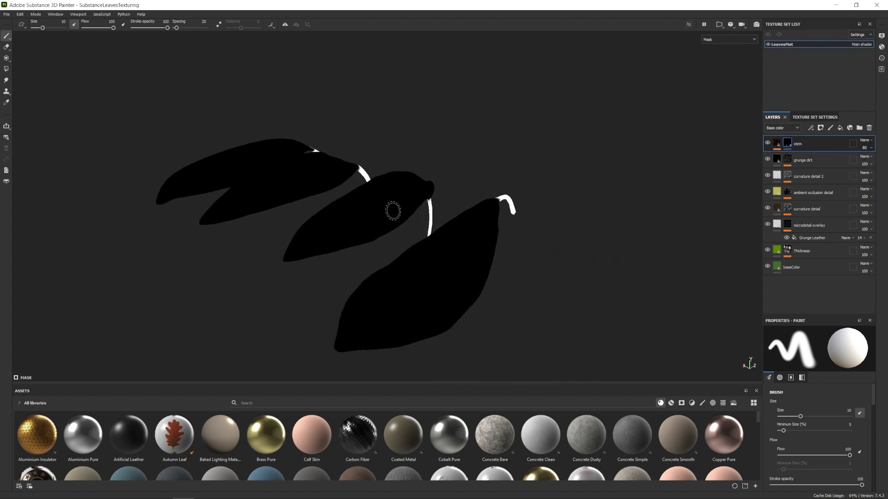
pyautogui.keyDown('alt'); pyautogui.moveTo(484, 220); pyautogui.dragTo(390, 173); pyautogui.keyUp('alt')
# - Enable the Scattering color channel on the stem layer and set its scattering color to a very dark brown
pyautogui.click(778, 144)
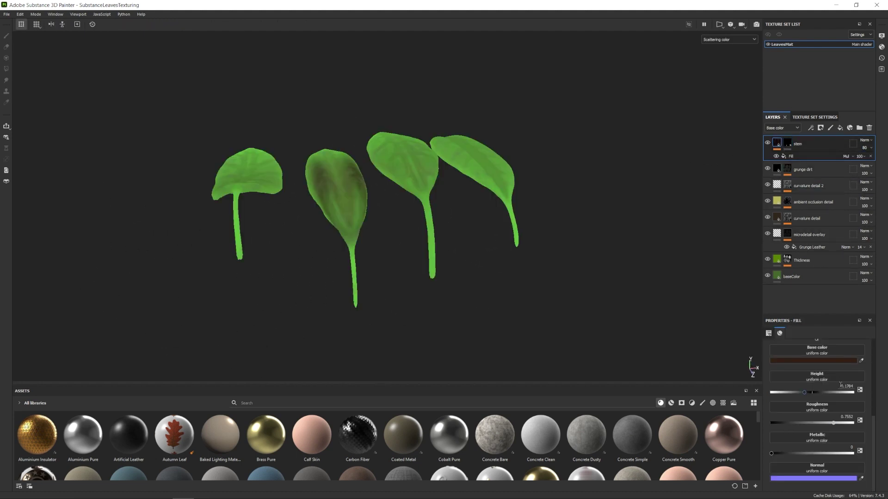
pyautogui.scroll(3, 846, 386)
pyautogui.click(857, 376)
pyautogui.scroll(-4, 821, 463)
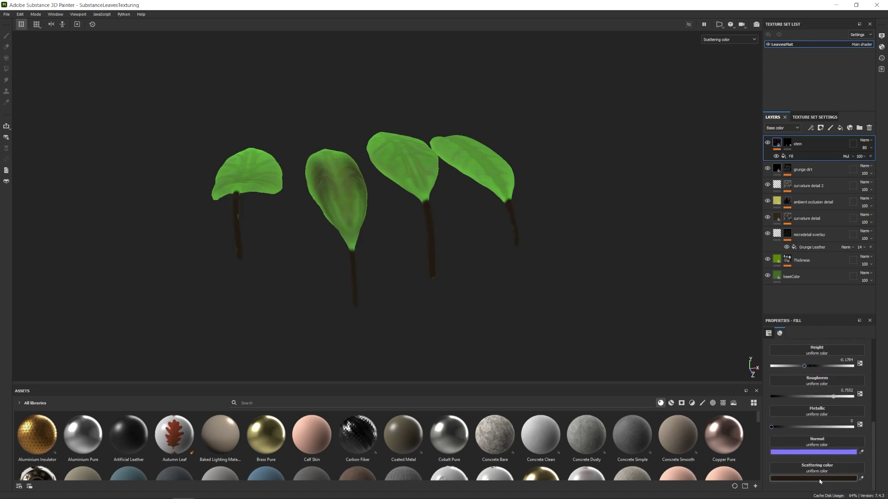
pyautogui.click(819, 479)
pyautogui.click(752, 369)
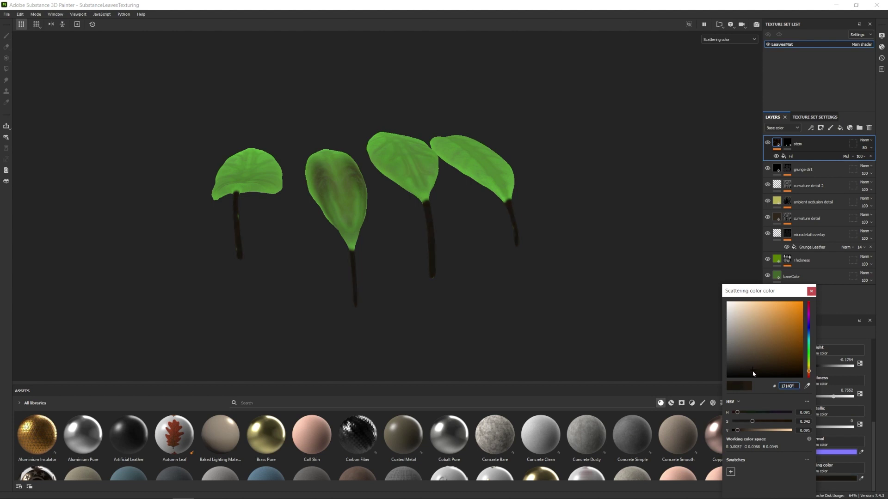
pyautogui.moveTo(752, 371); pyautogui.dragTo(754, 370)
pyautogui.keyDown('alt'); pyautogui.moveTo(666, 278); pyautogui.dragTo(708, 281); pyautogui.keyUp('alt')
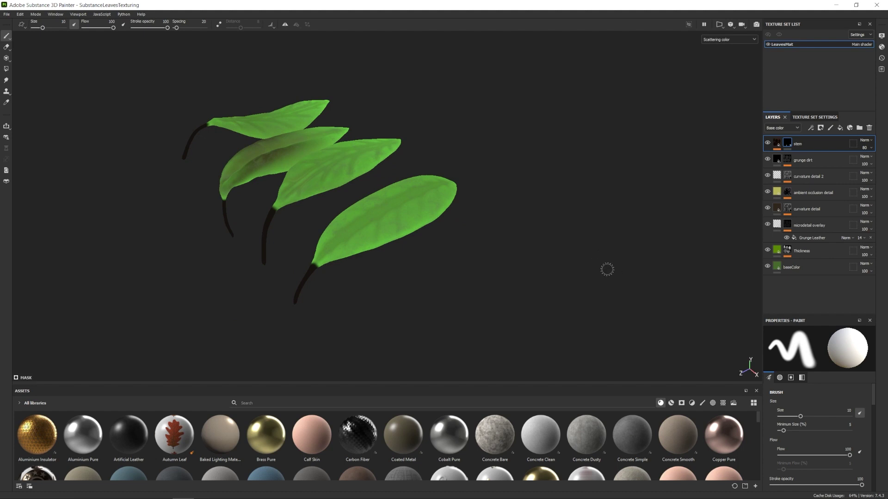
pyautogui.keyDown('alt'); pyautogui.moveTo(492, 248); pyautogui.dragTo(517, 254, button='middle'); pyautogui.keyUp('alt')
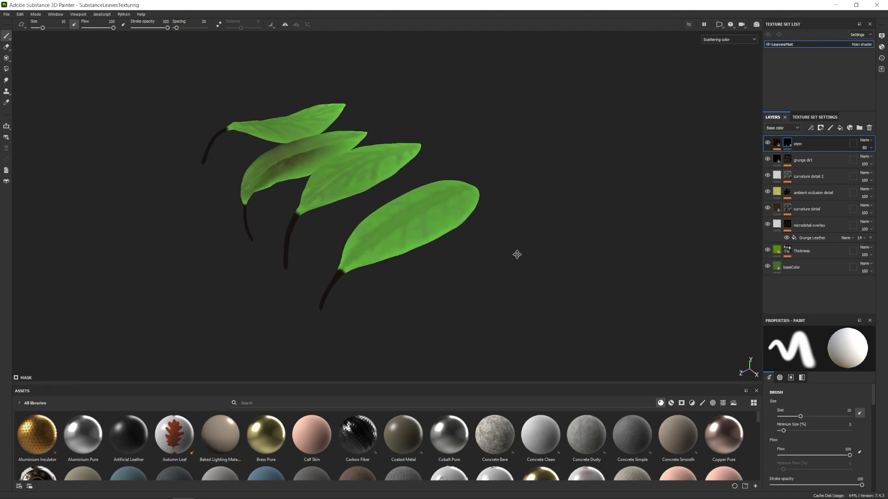
# - Inspect the leaves' scattering colors from several angles and check the translucency in an Iray render
pyautogui.keyDown('alt'); pyautogui.moveTo(244, 300); pyautogui.dragTo(377, 252); pyautogui.keyUp('alt')
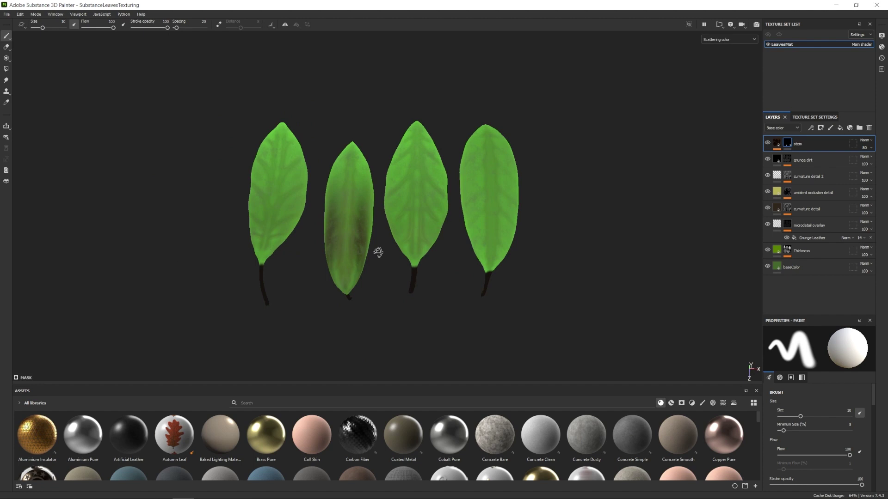
pyautogui.keyDown('alt'); pyautogui.moveTo(310, 135); pyautogui.dragTo(417, 294); pyautogui.keyUp('alt')
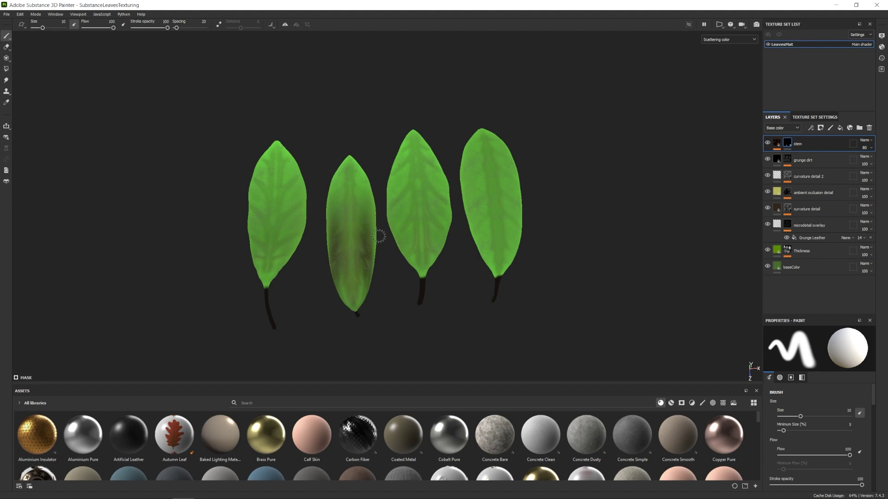
pyautogui.keyDown('alt'); pyautogui.moveTo(351, 276); pyautogui.dragTo(412, 270); pyautogui.keyUp('alt')
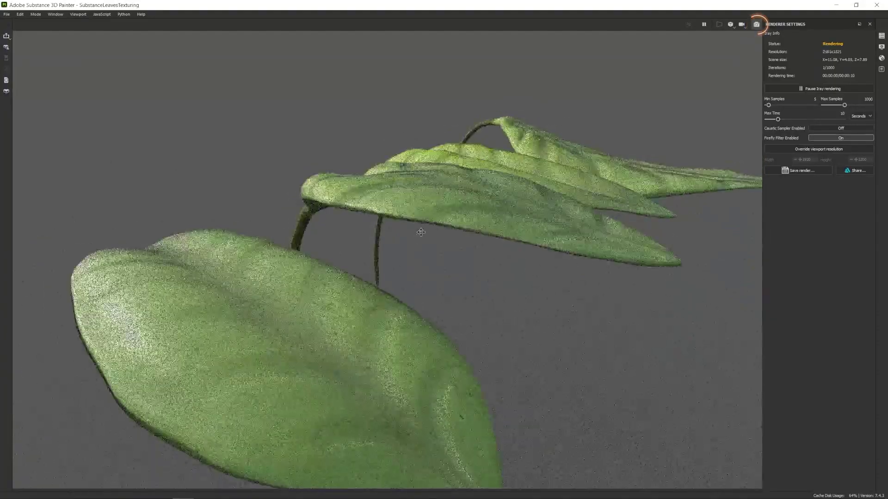
pyautogui.keyDown('alt'); pyautogui.moveTo(397, 295); pyautogui.dragTo(490, 317); pyautogui.keyUp('alt')
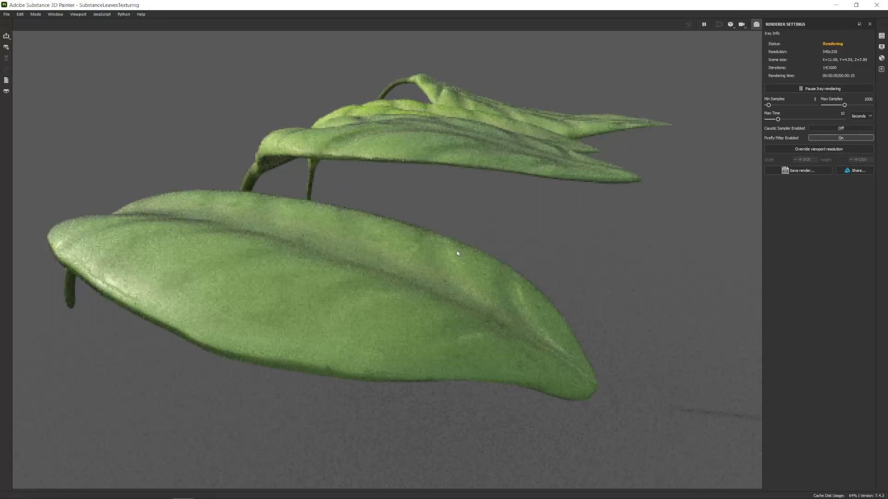
pyautogui.click(756, 25)
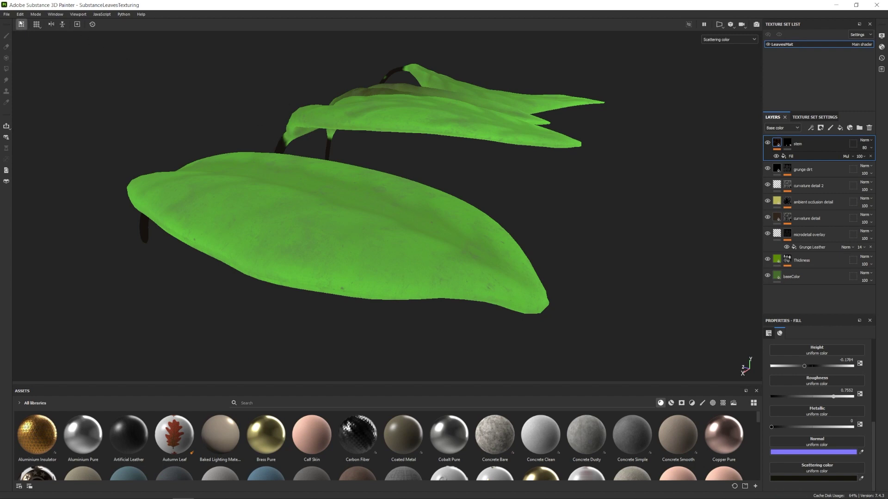
# - Export the leaf textures as 8-bit PNG to the AssetPack/Textures folder using the Document channels + Normal + AO (No Alpha) template
pyautogui.click(7, 14)
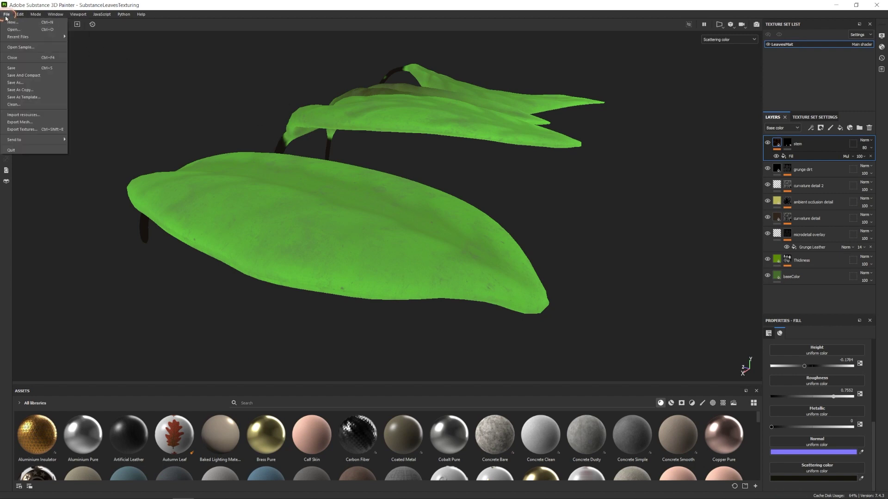
pyautogui.click(33, 130)
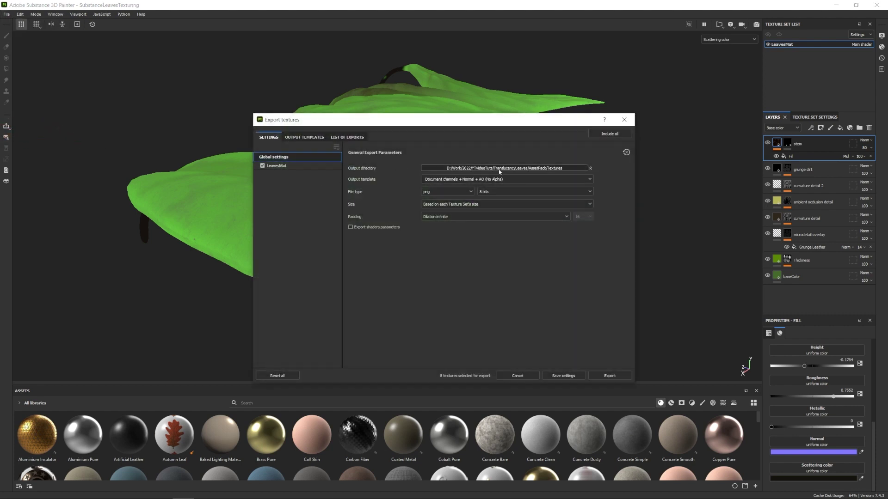
pyautogui.click(455, 180)
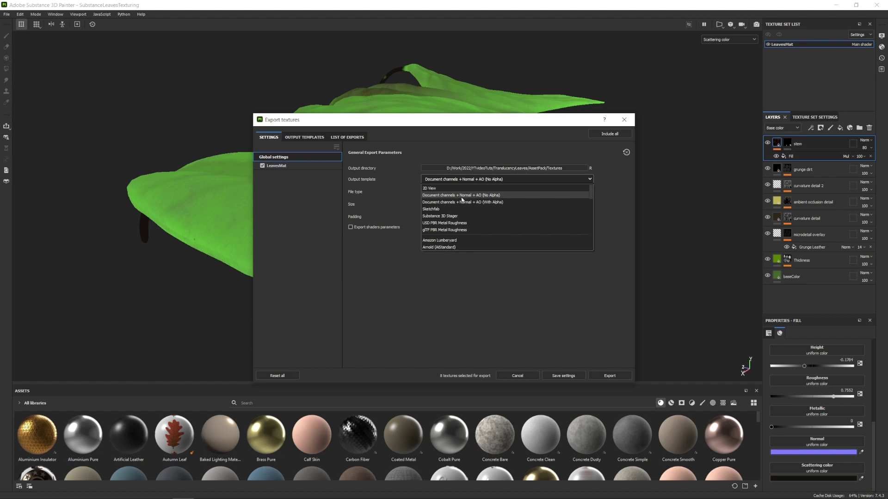
pyautogui.click(495, 196)
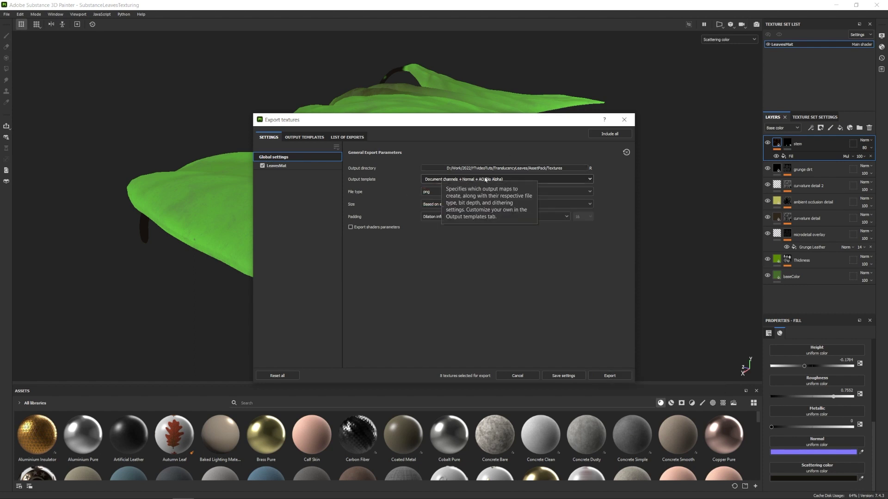
pyautogui.click(608, 376)
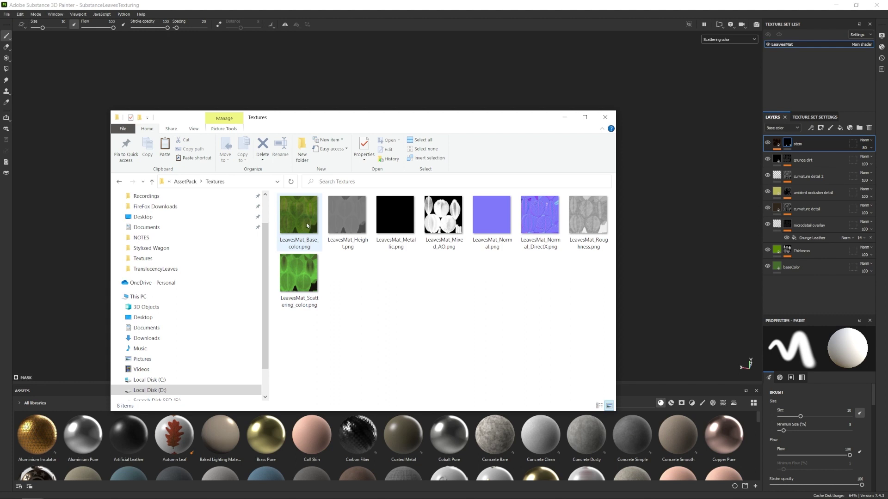
# - Delete LeavesMat_Height.png from the exported Textures folder
pyautogui.click(345, 225)
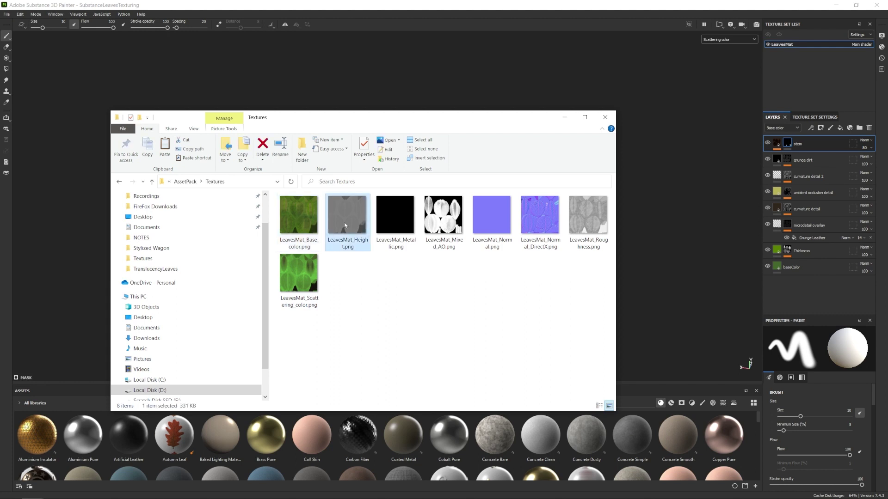
pyautogui.press('Delete')
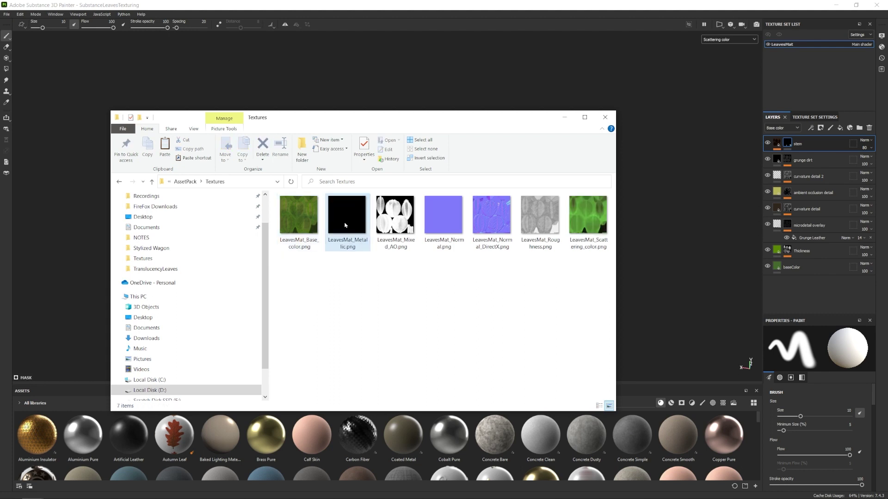
# - Review the remaining exported maps, compare the two normal maps, and delete LeavesMat_Normal.png in favor of the DirectX version
pyautogui.click(309, 223)
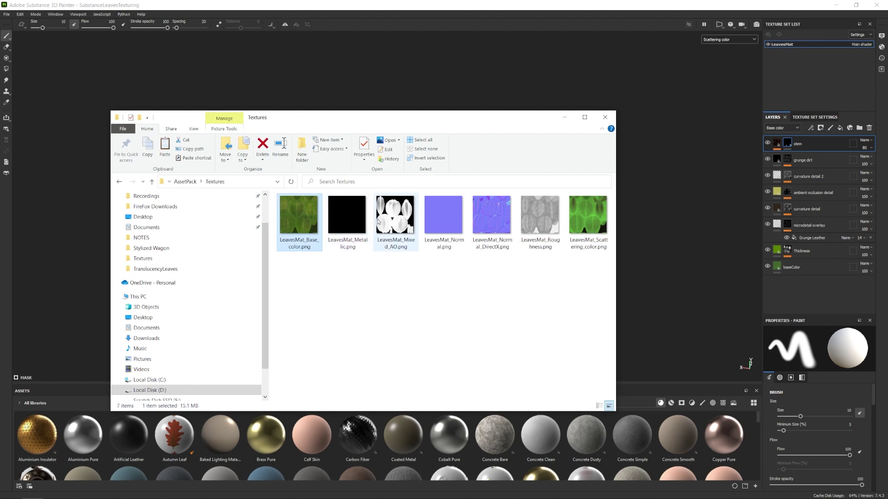
pyautogui.press('Right')
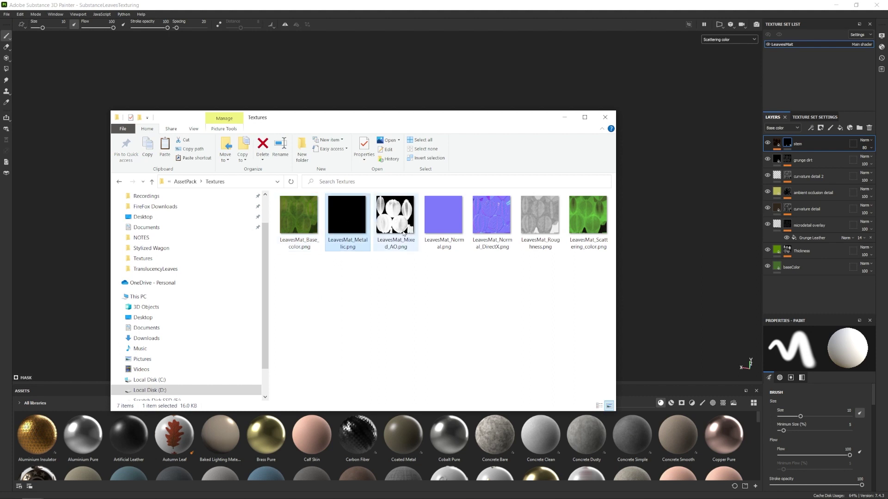
pyautogui.click(389, 215)
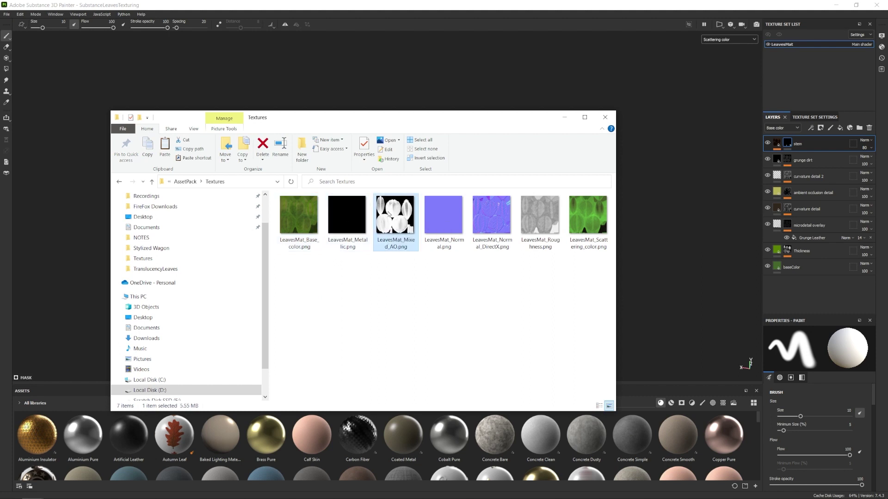
pyautogui.click(440, 223)
pyautogui.click(490, 217)
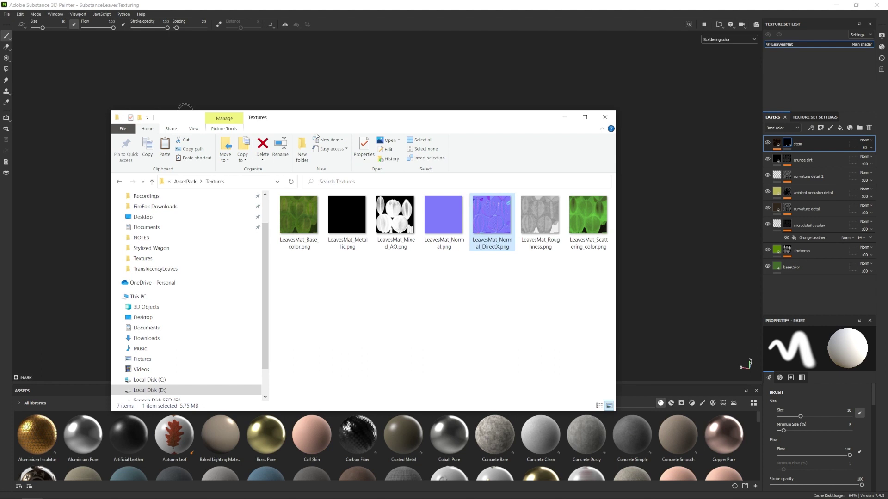
pyautogui.click(443, 222)
pyautogui.click(494, 222)
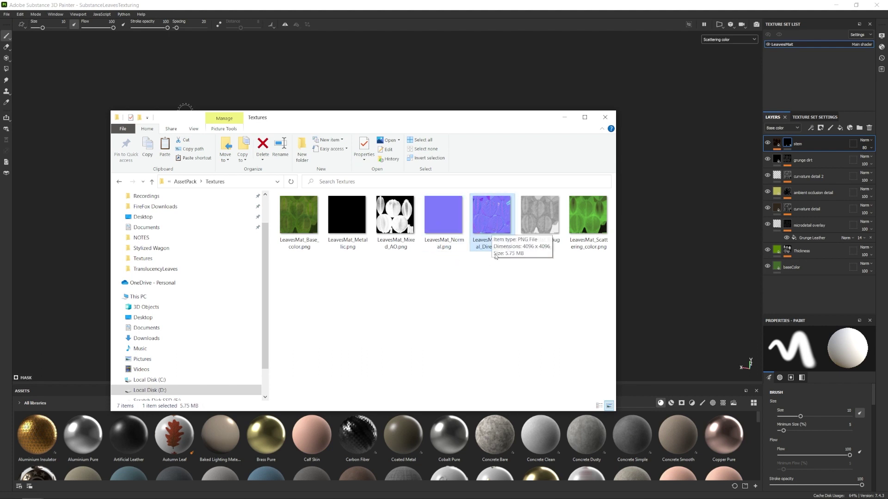
pyautogui.click(457, 218)
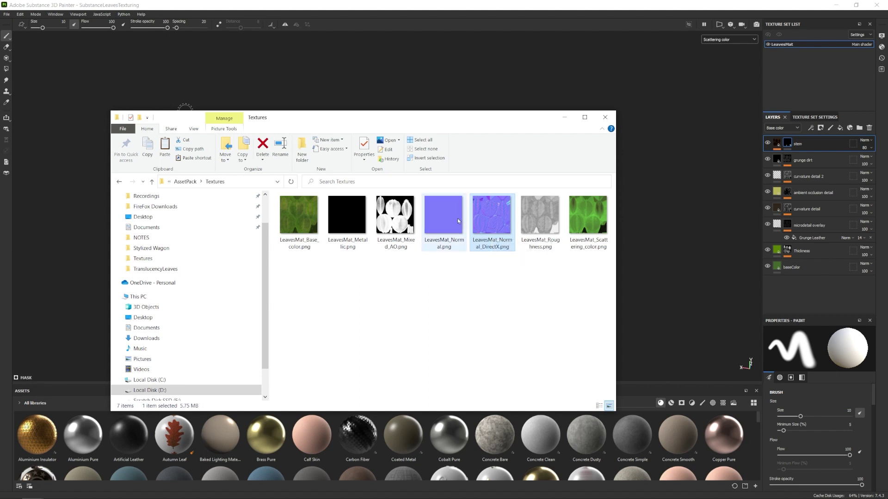
pyautogui.click(496, 225)
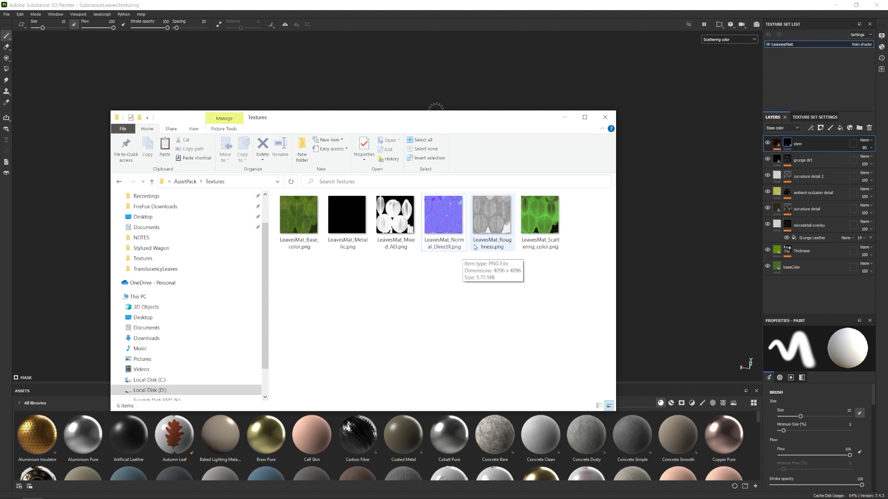
pyautogui.click(498, 229)
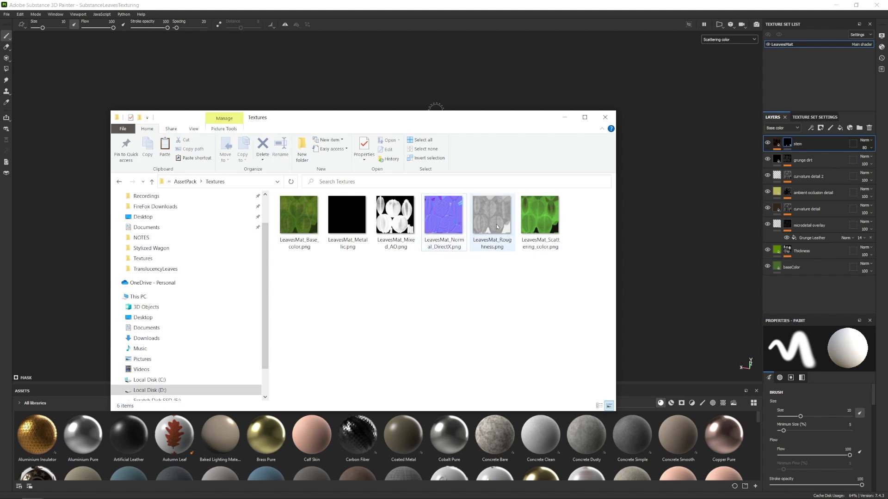
pyautogui.click(552, 222)
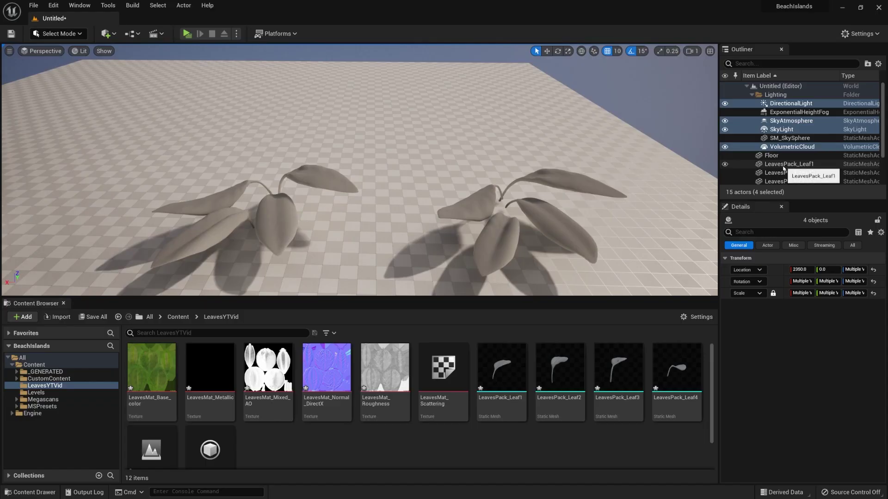
# - Switch to Unreal Engine and select the LeavesPack_Leaf1 mesh in the level
pyautogui.click(788, 164)
pyautogui.scroll(2, 407, 248)
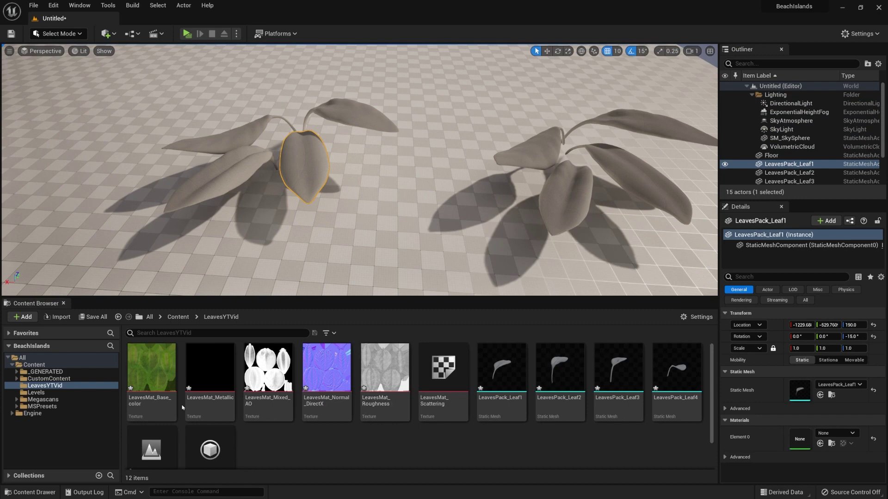
pyautogui.moveTo(379, 195); pyautogui.dragTo(403, 189, button='right')
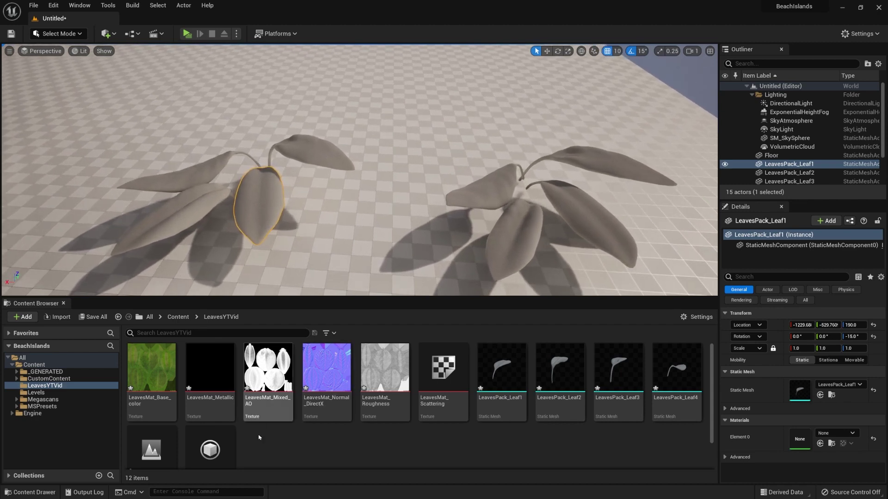
# - Create a new material in the LeavesYTVid folder and open it in the material editor
pyautogui.rightClick(324, 446)
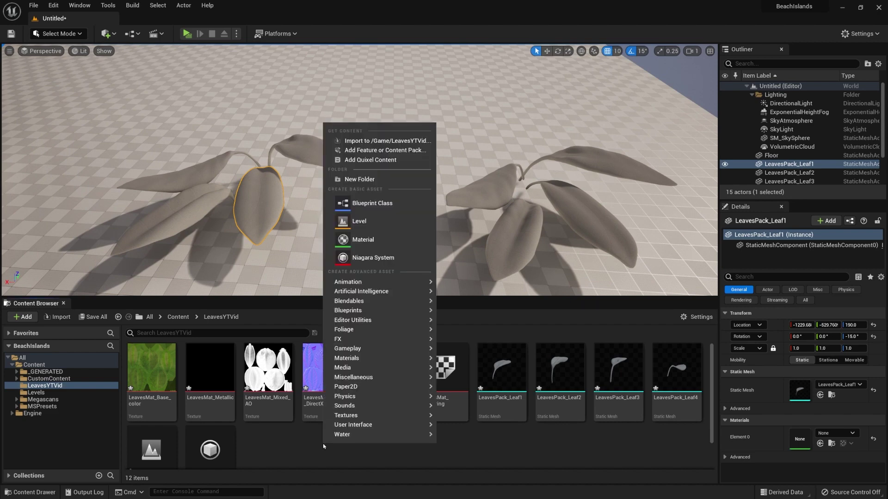
pyautogui.click(365, 245)
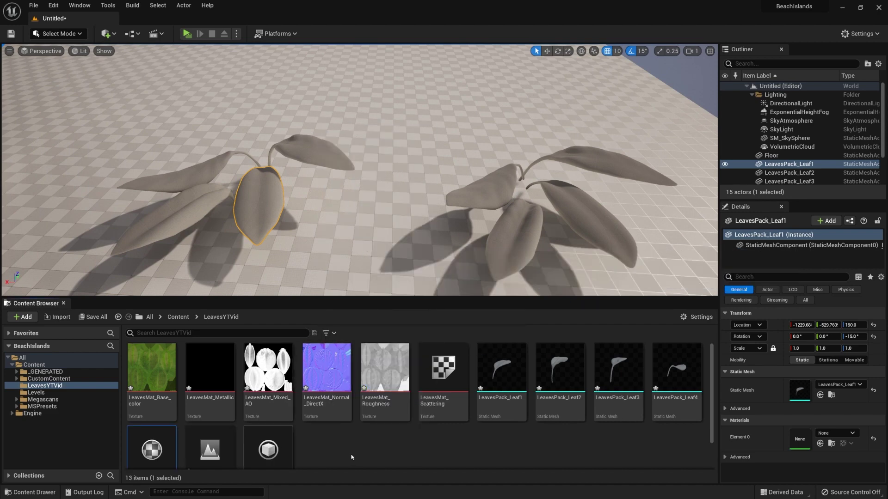
pyautogui.doubleClick(157, 450)
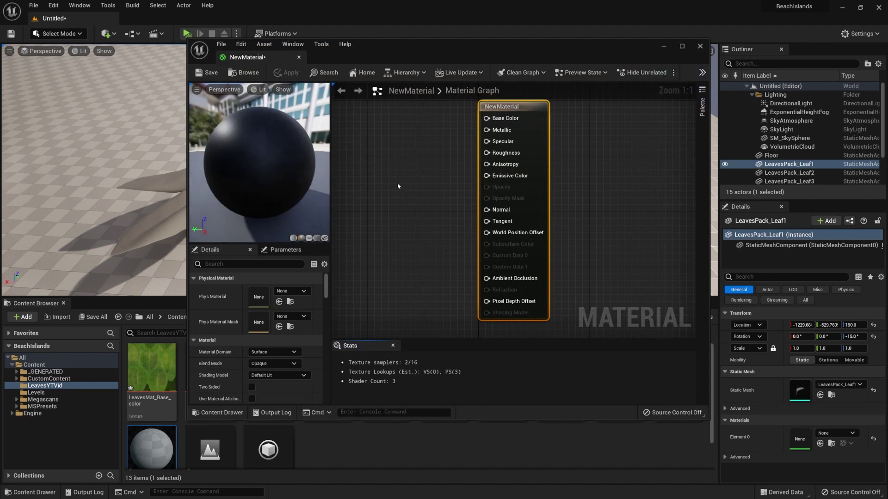
pyautogui.moveTo(442, 56); pyautogui.dragTo(497, 45)
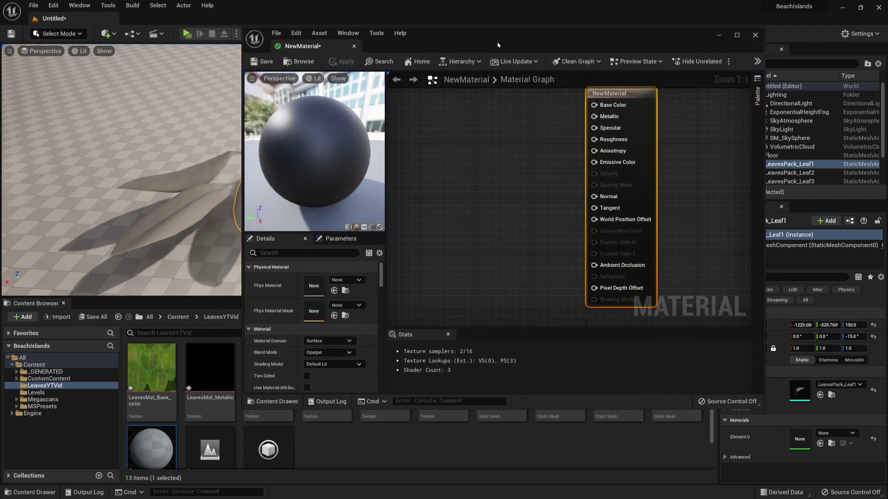
# - Set the new material's shading model to Subsurface and check the material node's Subsurface Color input
pyautogui.scroll(-2, 468, 251)
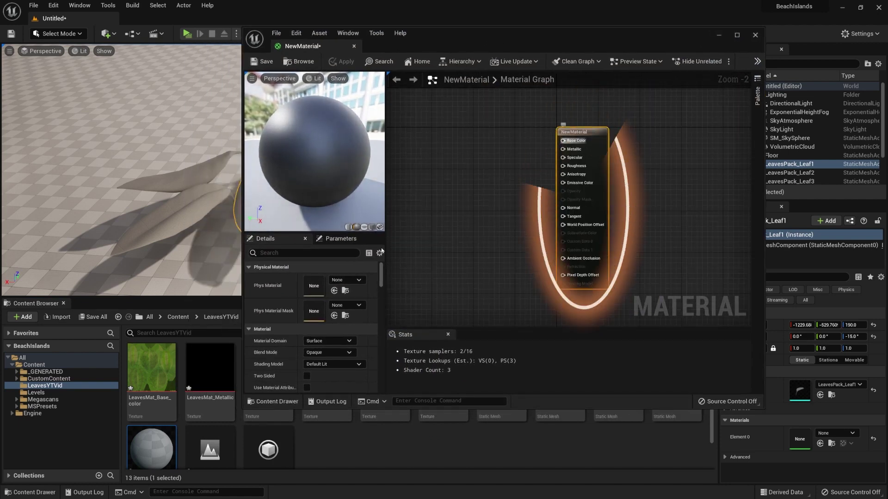
pyautogui.click(320, 352)
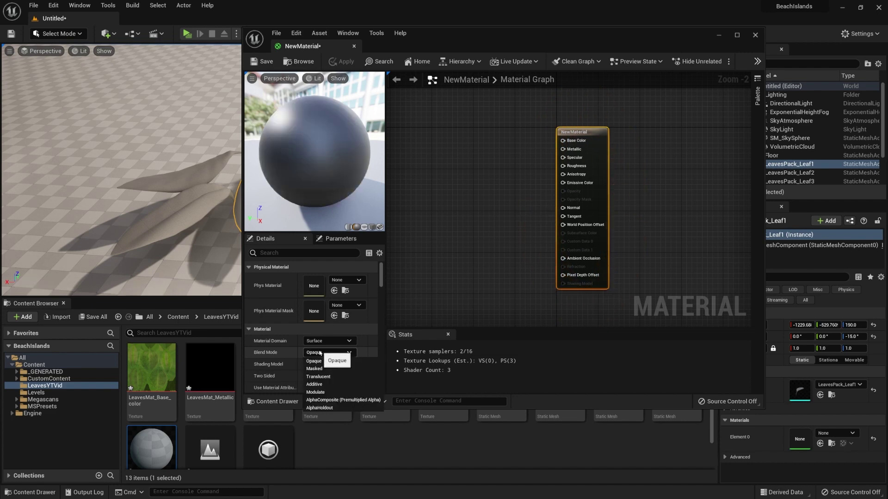
pyautogui.click(329, 354)
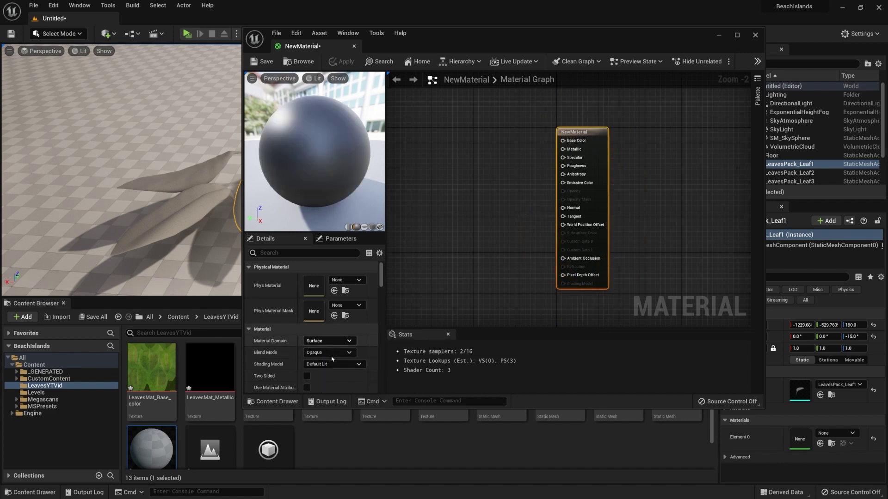
pyautogui.click(331, 364)
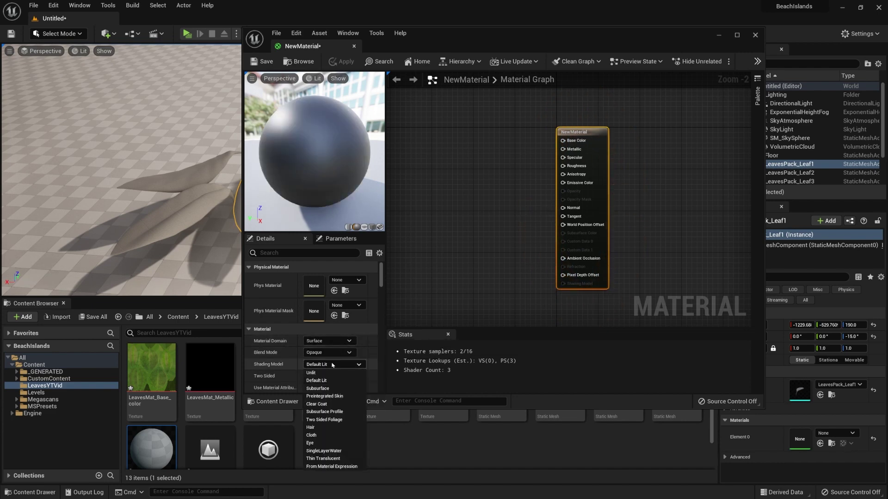
pyautogui.click(337, 391)
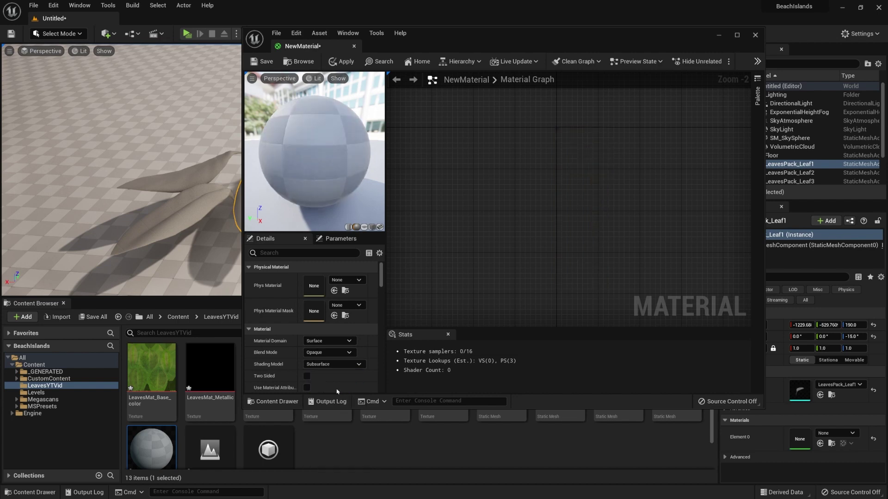
pyautogui.scroll(1, 578, 236)
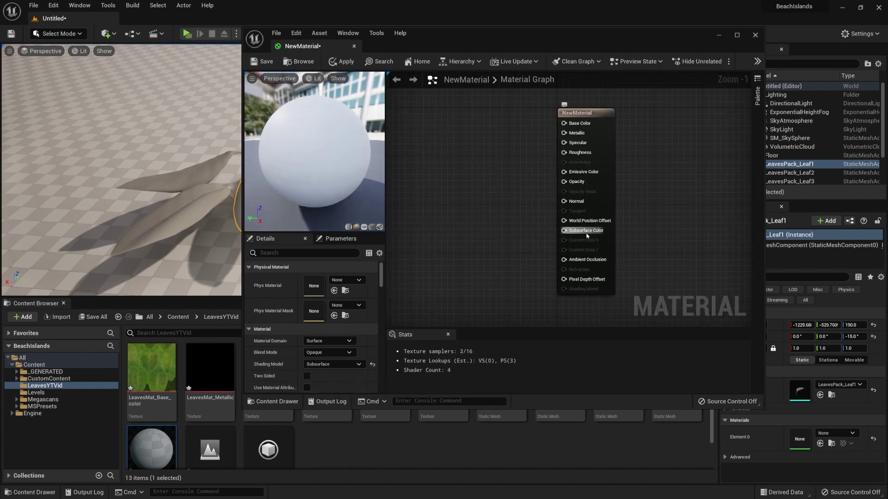
pyautogui.moveTo(584, 233)
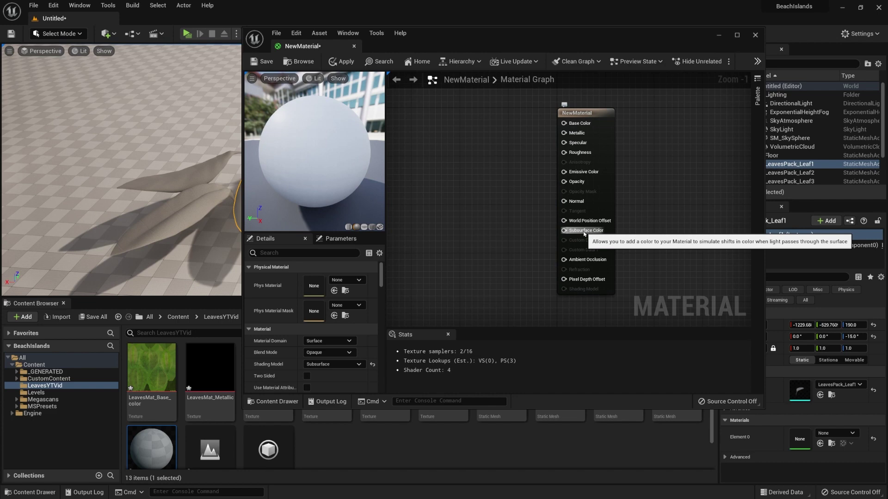
# - Add the LeavesMat base color, metallic, mixed AO, DirectX normal and roughness textures to the material graph as texture samples
pyautogui.moveTo(489, 36); pyautogui.dragTo(498, 18)
pyautogui.moveTo(771, 390); pyautogui.dragTo(768, 265)
pyautogui.click(152, 370)
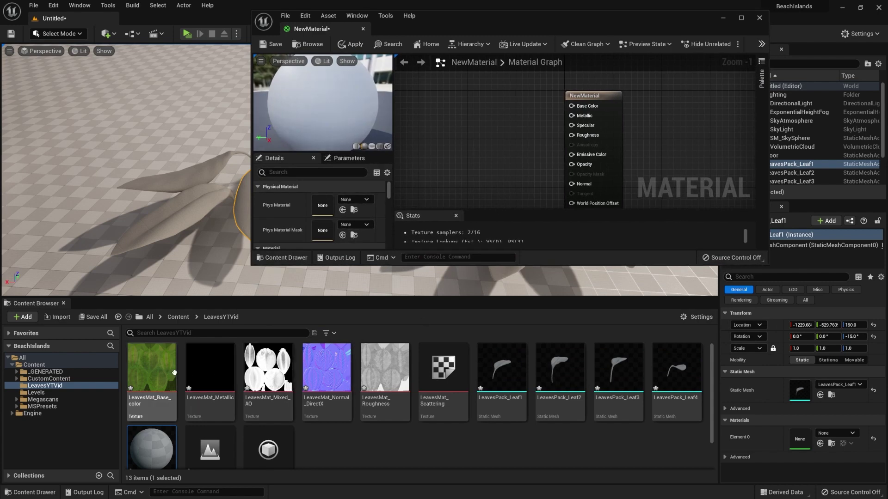
pyautogui.keyDown('shift'); pyautogui.click(395, 373); pyautogui.keyUp('shift')
pyautogui.moveTo(155, 370); pyautogui.dragTo(469, 133)
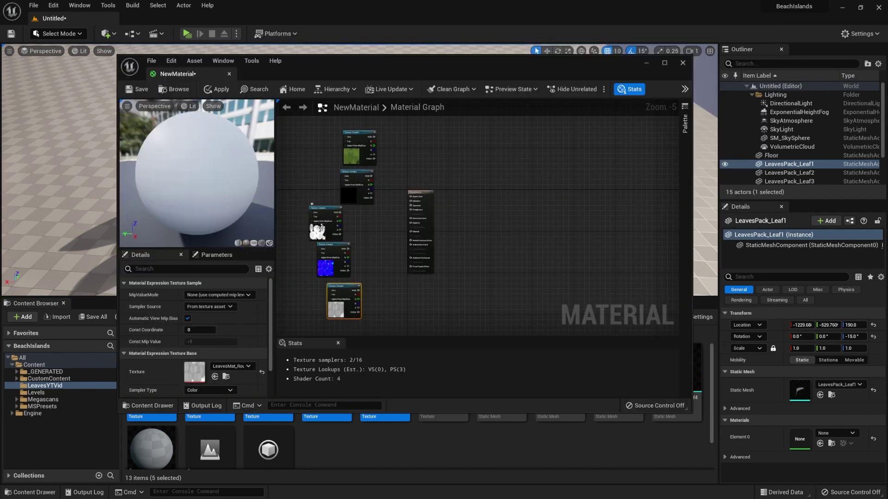
# - Connect the five texture samples to the material's matching Base Color, Metallic, Roughness, Normal and Ambient Occlusion inputs
pyautogui.scroll(1, 351, 197)
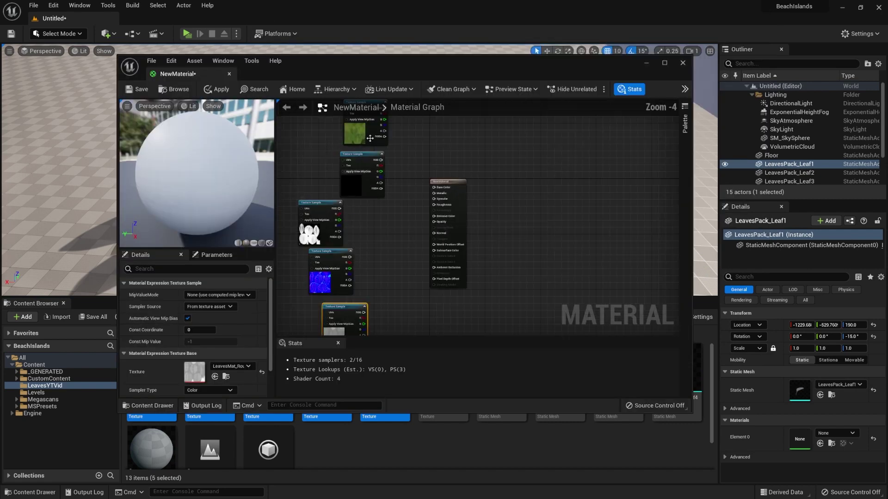
pyautogui.moveTo(379, 119); pyautogui.dragTo(430, 197)
pyautogui.moveTo(378, 169); pyautogui.dragTo(429, 202)
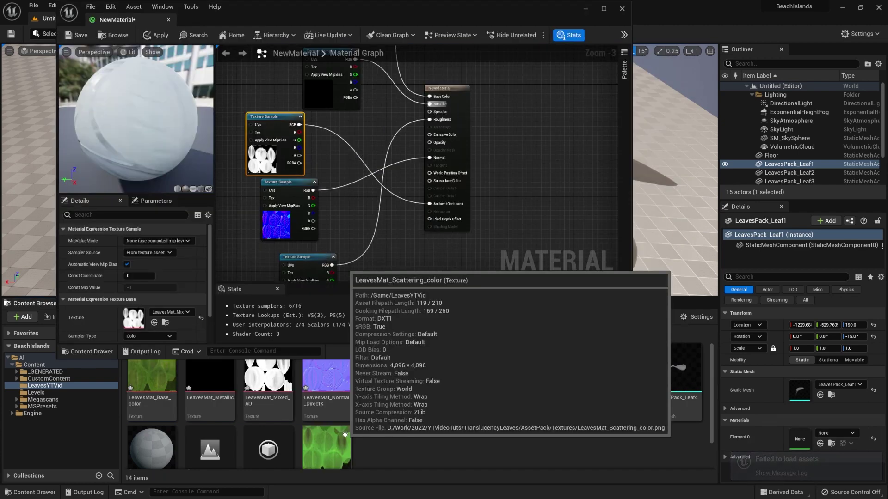
# - Add the LeavesMat_Scattering_color texture to the graph and connect its RGB output to the Subsurface Color input
pyautogui.moveTo(344, 435); pyautogui.dragTo(351, 215)
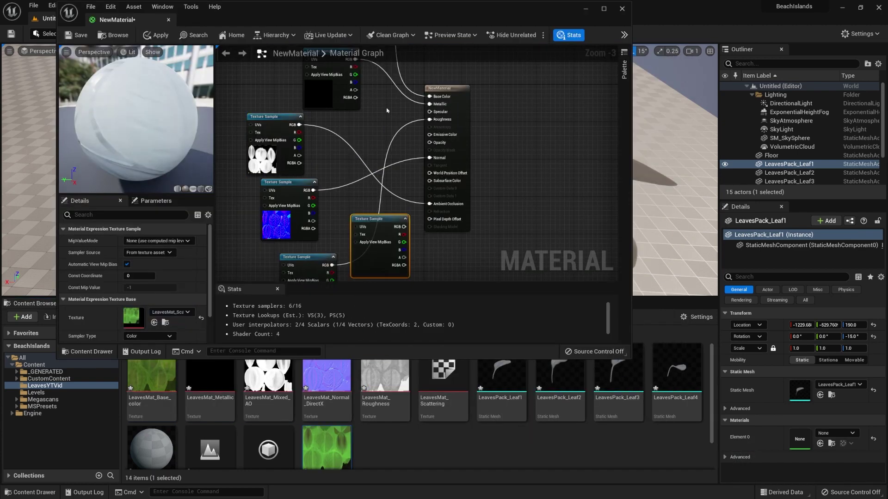
pyautogui.moveTo(380, 16); pyautogui.dragTo(390, 56)
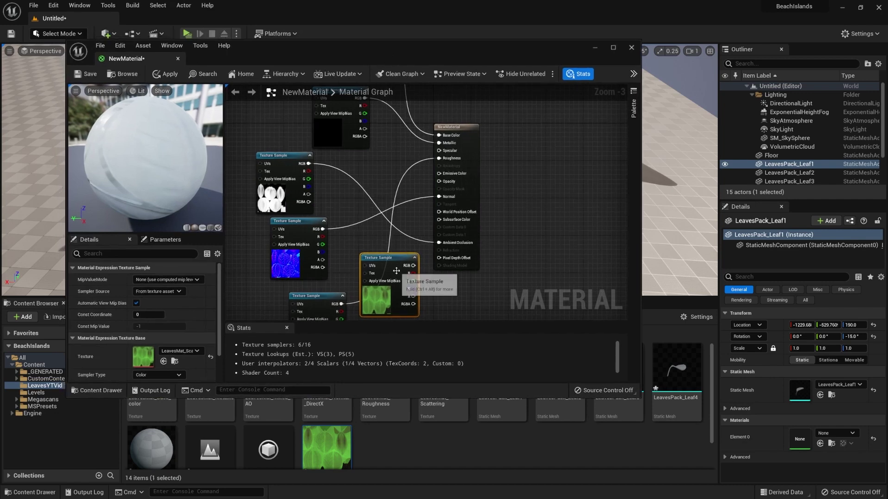
pyautogui.moveTo(391, 264); pyautogui.dragTo(440, 222)
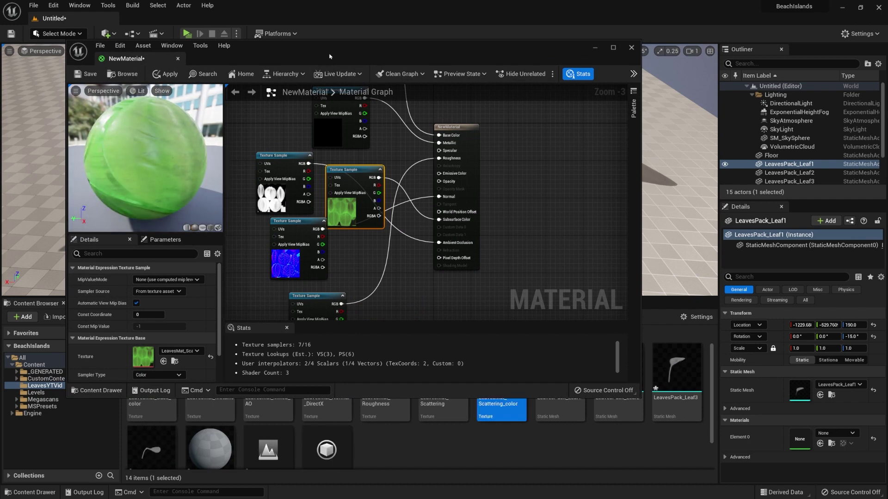
# - Save NewMaterial and close the material editor
pyautogui.moveTo(329, 57); pyautogui.dragTo(345, 72)
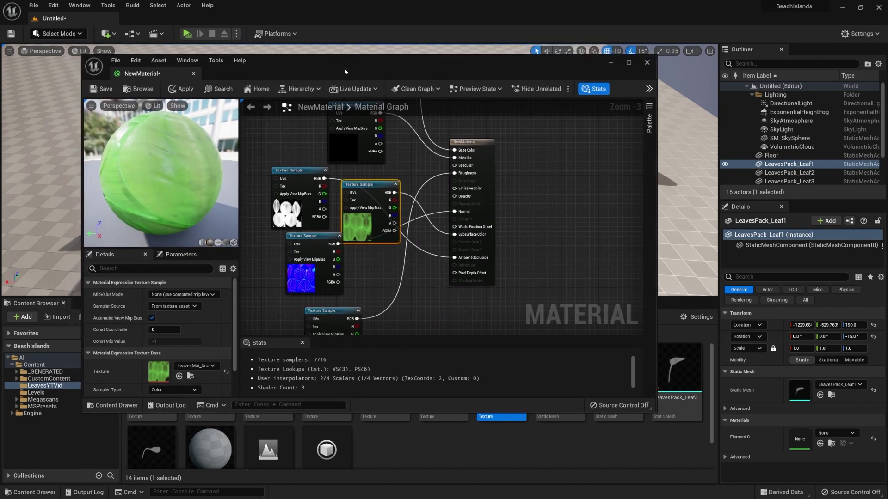
pyautogui.hotkey('ctrl', 's')
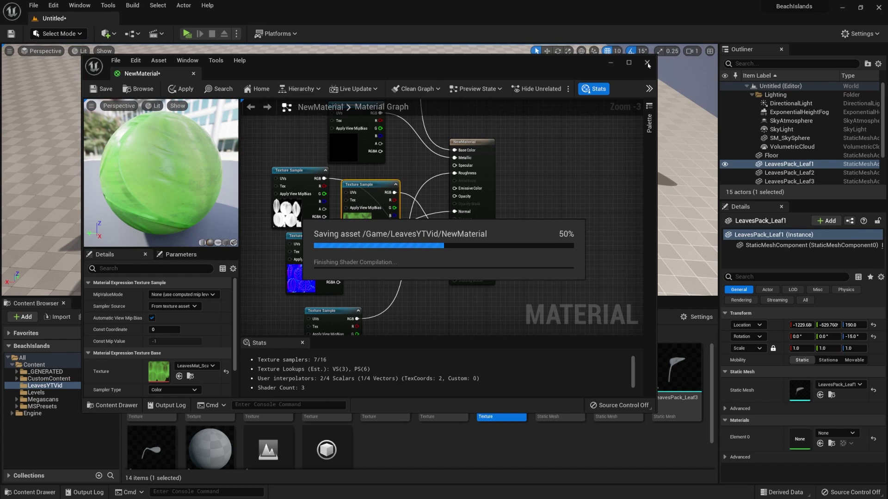
pyautogui.click(648, 65)
# - Apply NewMaterial to the leaf meshes of the selected LeavesPack_Leaf1's plant in the level
pyautogui.moveTo(210, 448); pyautogui.dragTo(312, 152)
pyautogui.moveTo(209, 448); pyautogui.dragTo(259, 196)
pyautogui.moveTo(258, 197); pyautogui.dragTo(218, 222, button='right')
pyautogui.moveTo(209, 447); pyautogui.dragTo(240, 191)
pyautogui.moveTo(239, 191); pyautogui.dragTo(231, 199, button='right')
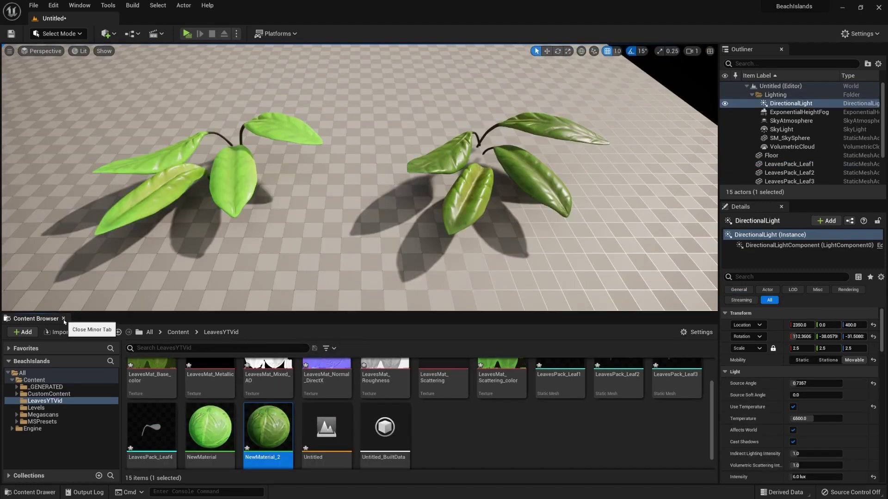
# - Enlarge the level view and rotate the directional light through several sun angles to compare the two plants' leaf shading
pyautogui.click(64, 318)
pyautogui.moveTo(312, 329)
pyautogui.mouseDown(button='right')
pyautogui.moveTo(312, 342)
pyautogui.moveTo(326, 345)
pyautogui.moveTo(311, 329)
pyautogui.mouseUp(button='right')
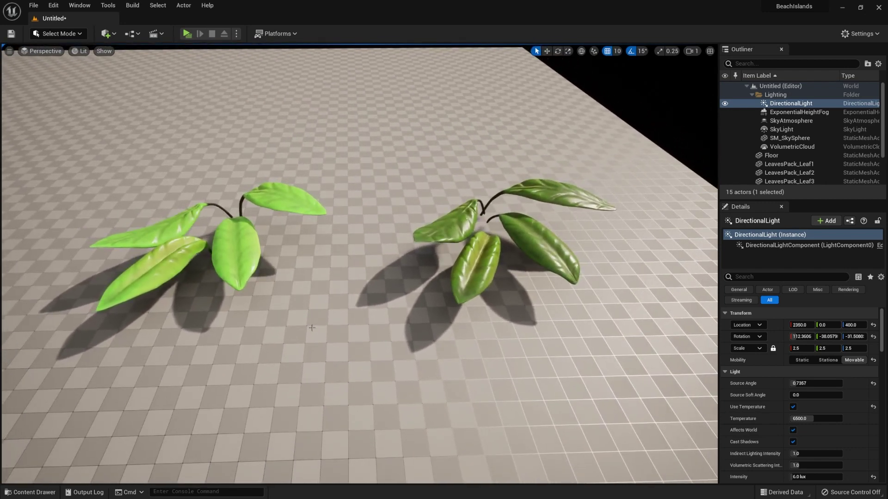
pyautogui.hotkey('ctrl', 'l')
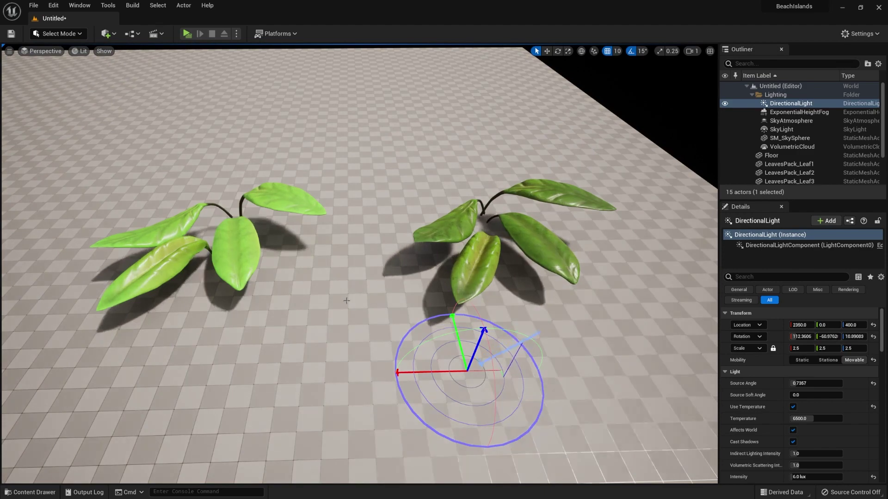
pyautogui.hotkey('ctrl', 'l')
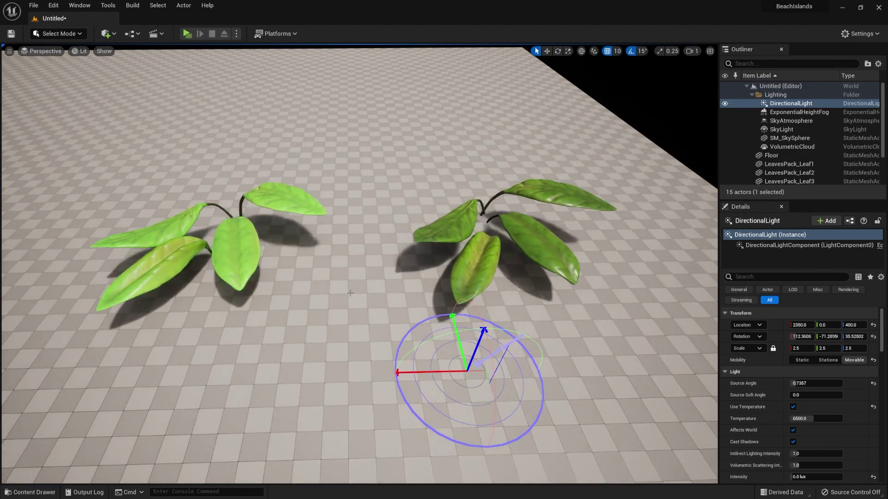
pyautogui.hotkey('ctrl', 'l')
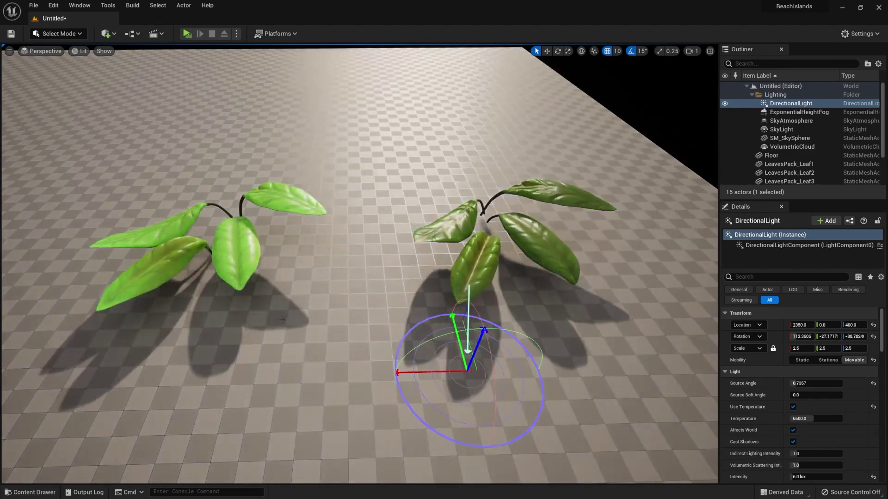
pyautogui.hotkey('ctrl', 'l')
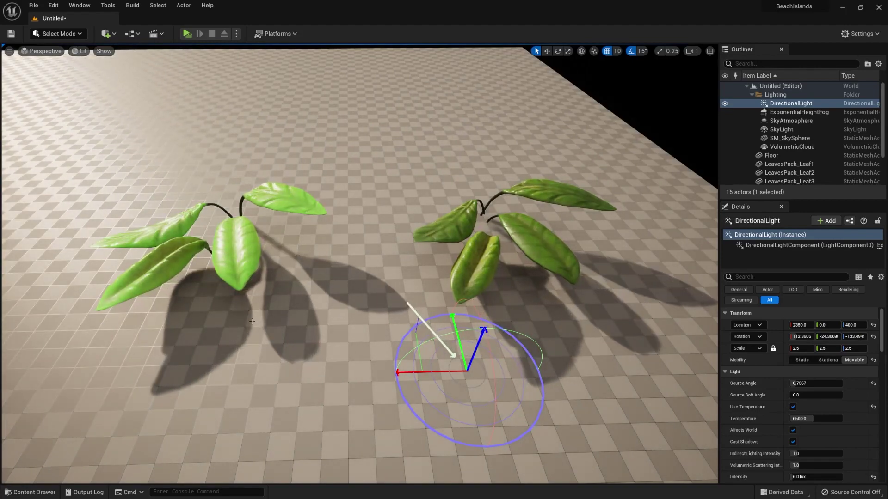
pyautogui.hotkey('ctrl', 'l')
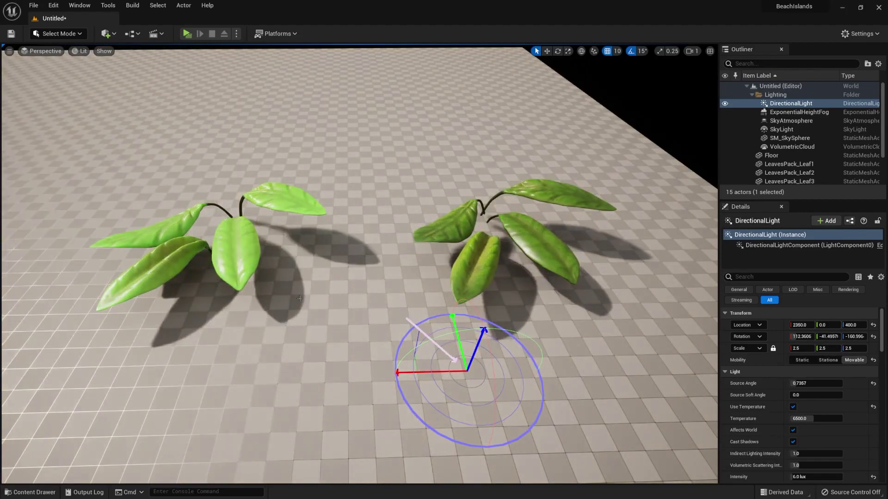
pyautogui.hotkey('ctrl', 'l')
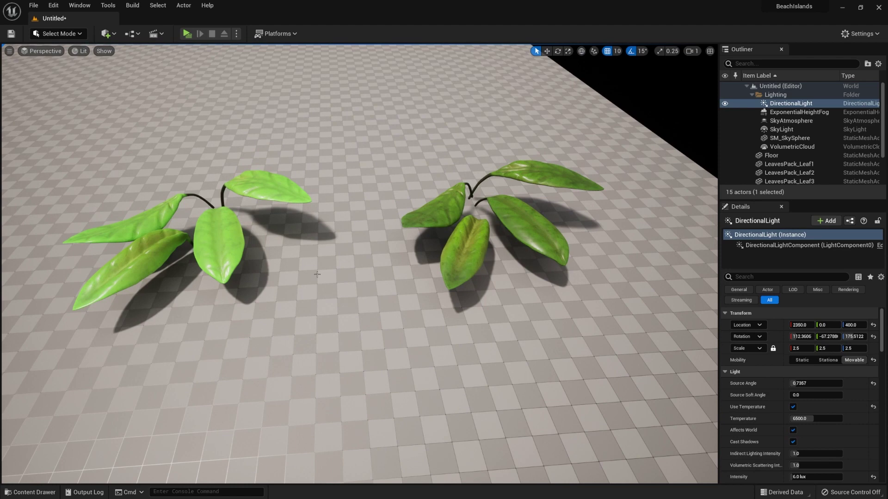
# - Open the LeavesMat_Scattering_color texture, inspect its red, green and blue channels separately, and close it
pyautogui.hotkey('ctrl', 'space')
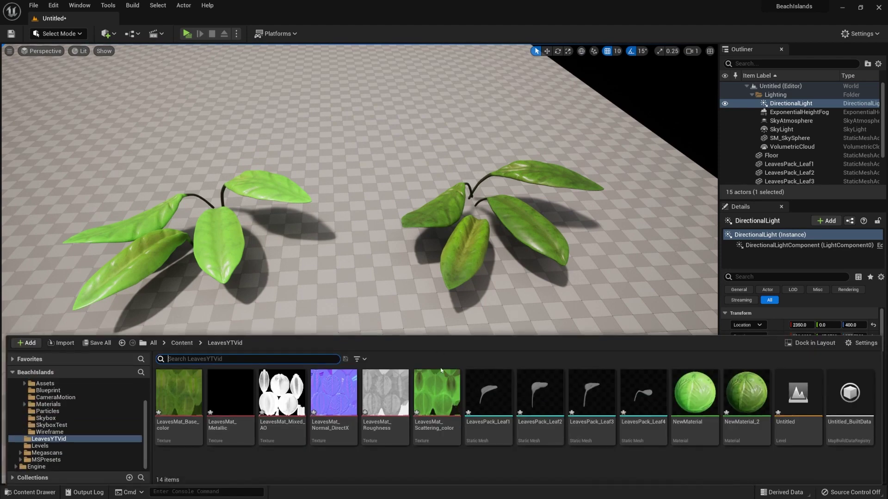
pyautogui.doubleClick(438, 396)
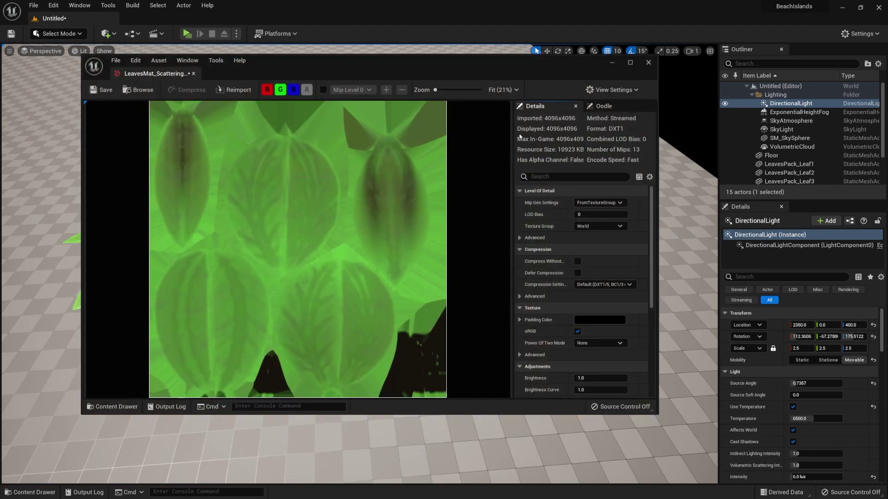
pyautogui.click(280, 90)
pyautogui.click(269, 89)
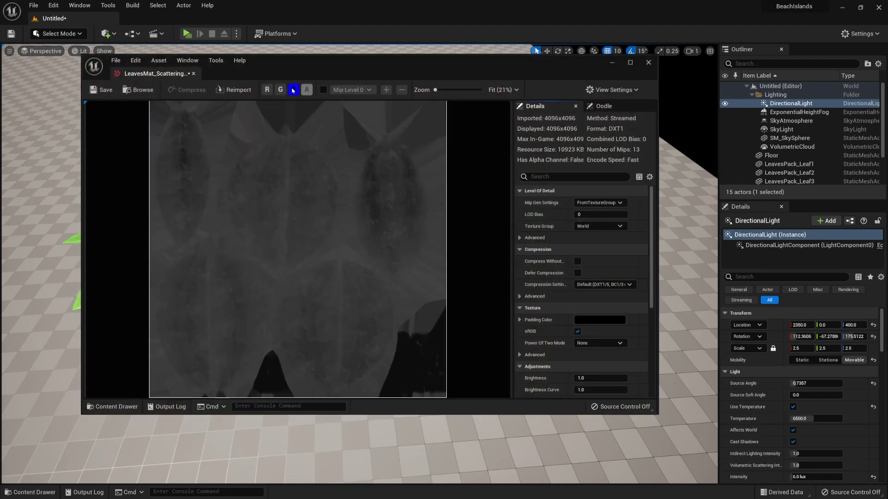
pyautogui.click(294, 90)
pyautogui.click(281, 89)
pyautogui.click(280, 90)
pyautogui.click(268, 89)
pyautogui.scroll(2, 305, 304)
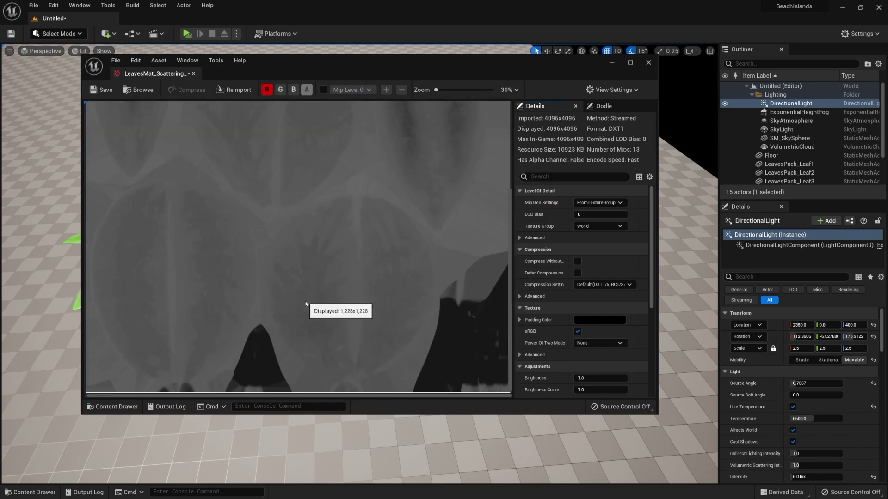
pyautogui.scroll(-3, 306, 278)
pyautogui.scroll(3, 303, 249)
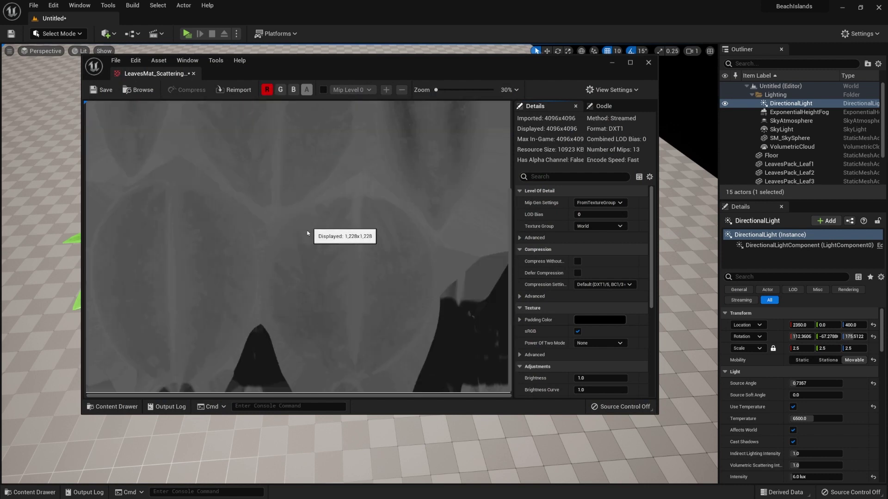
pyautogui.scroll(-1, 307, 244)
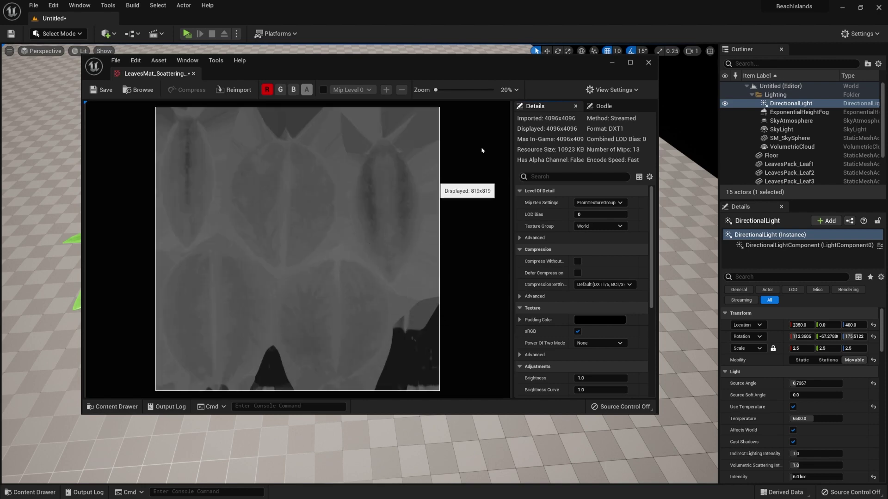
pyautogui.click(649, 63)
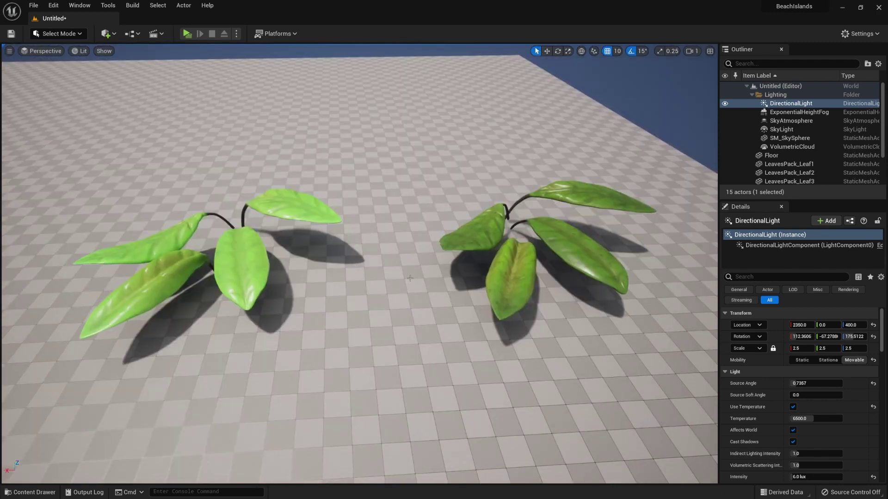
# - Set the DirectionalLight's Indirect Lighting Intensity to 40
pyautogui.moveTo(410, 278); pyautogui.dragTo(410, 278, button='right')
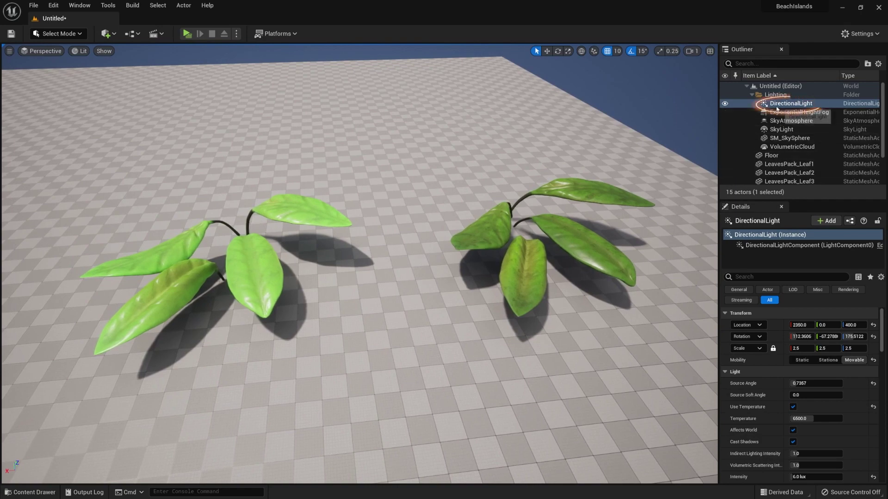
pyautogui.moveTo(523, 235); pyautogui.dragTo(523, 234, button='right')
pyautogui.moveTo(242, 277); pyautogui.dragTo(242, 277, button='right')
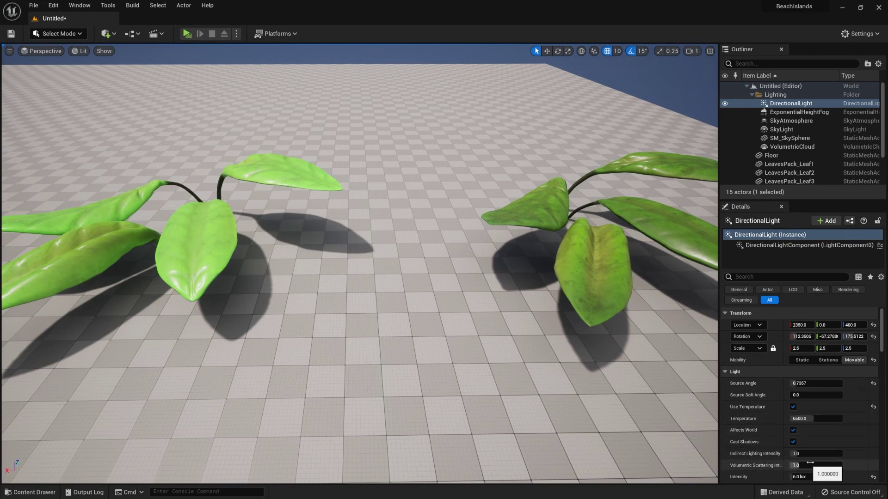
pyautogui.scroll(-1, 810, 463)
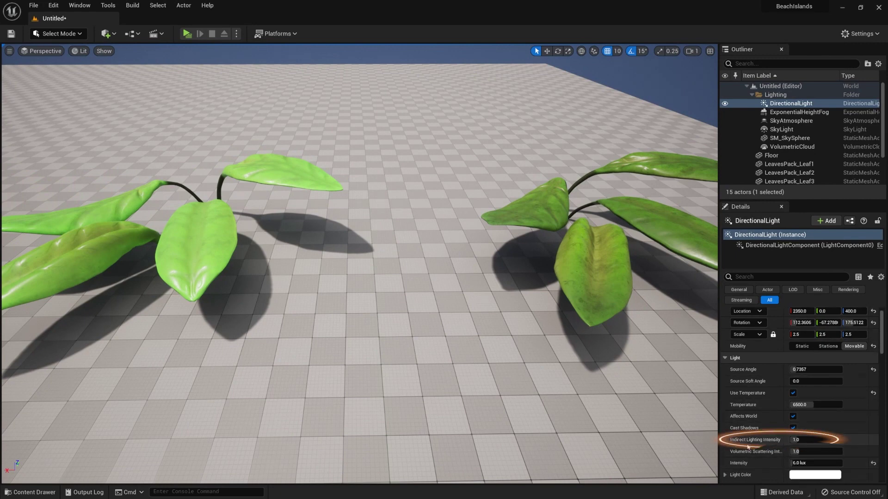
pyautogui.click(814, 439)
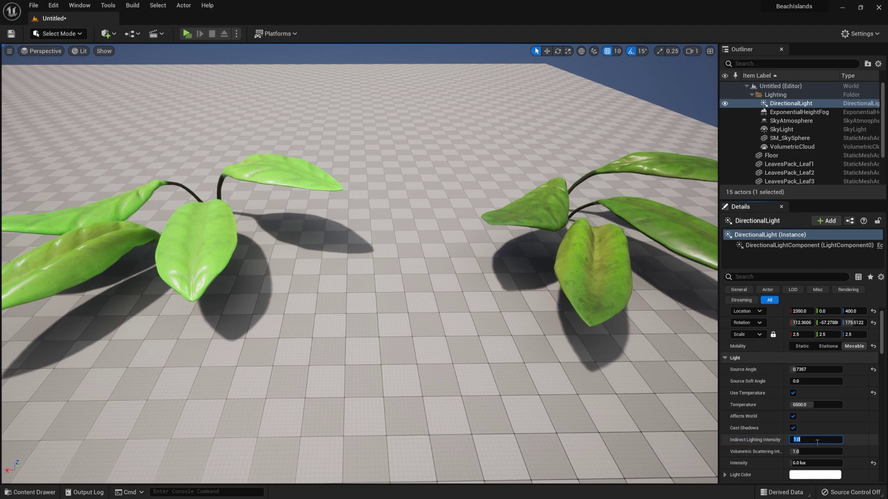
pyautogui.press('Return')
# - Examine the leaves' translucency and shadows on both plants from several distances and angles
pyautogui.moveTo(479, 307); pyautogui.dragTo(520, 305, button='right')
pyautogui.press('s')
pyautogui.moveTo(259, 329); pyautogui.dragTo(242, 329, button='right')
pyautogui.press('s')
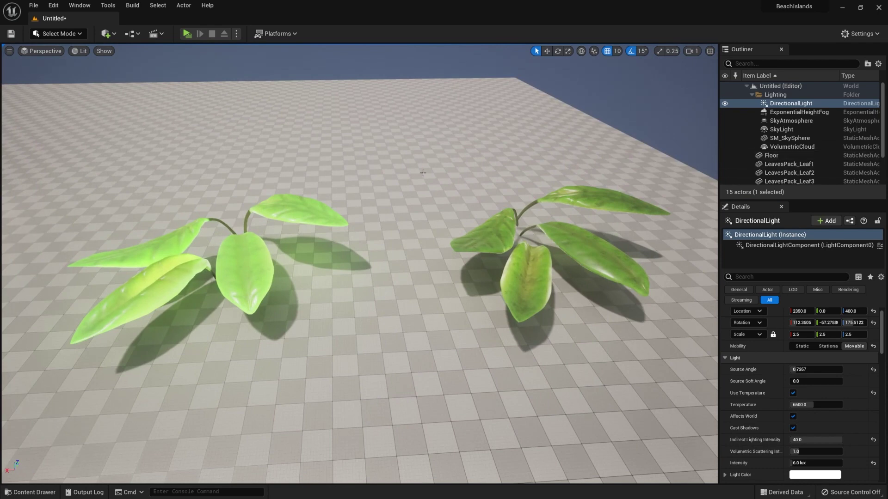
pyautogui.press('w')
pyautogui.moveTo(269, 252); pyautogui.dragTo(296, 306, button='right')
pyautogui.press('s')
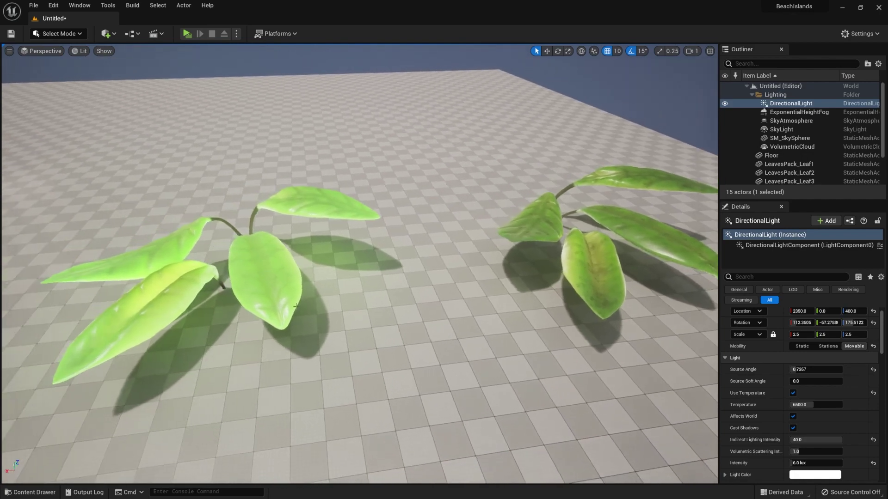
pyautogui.scroll(-3, 280, 320)
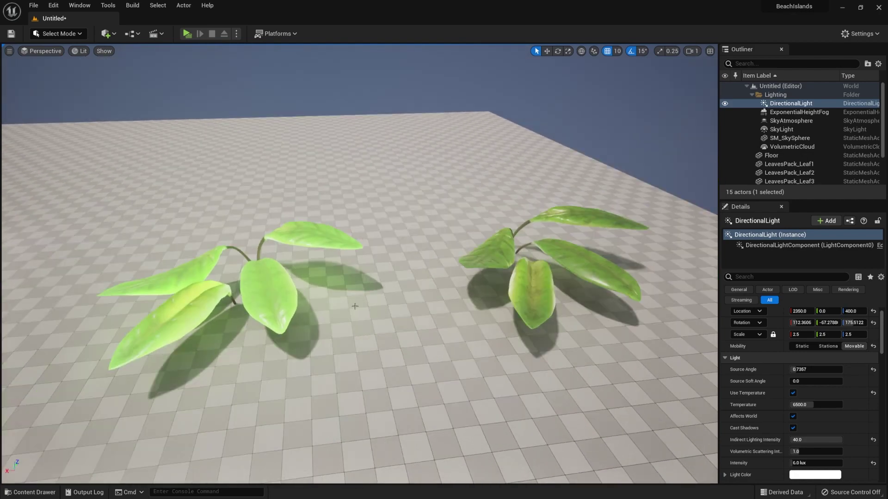
pyautogui.moveTo(303, 293); pyautogui.dragTo(317, 362, button='right')
pyautogui.press('w')
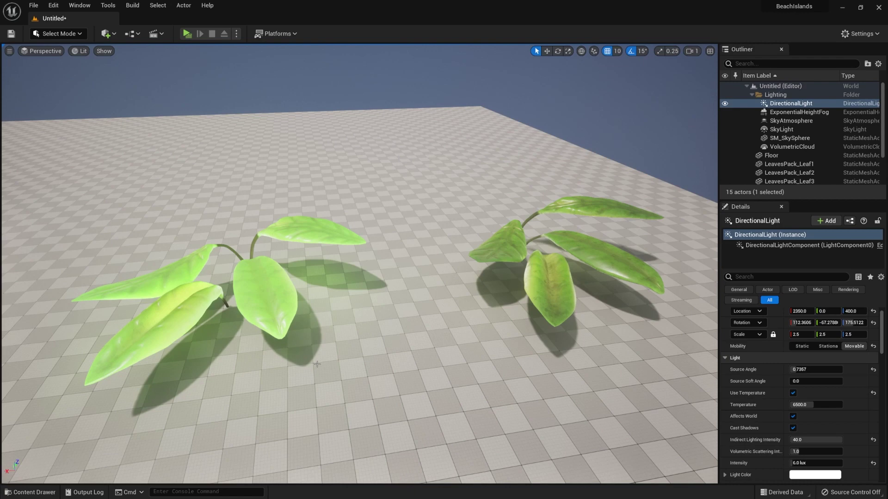
# - Set the LeavesMat_Scattering_color texture's Brightness to 0.1 and close the texture
pyautogui.hotkey('ctrl', 'space')
pyautogui.moveTo(360, 285); pyautogui.dragTo(332, 300, button='right')
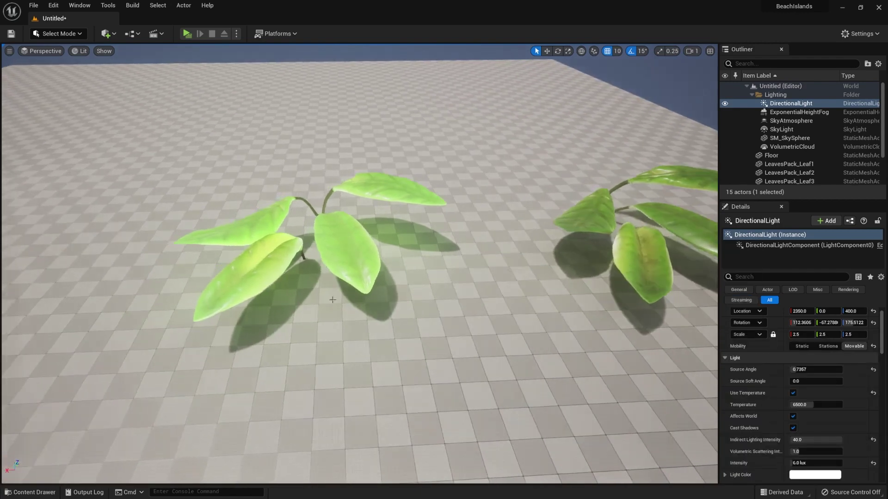
pyautogui.hotkey('ctrl', 'space')
pyautogui.doubleClick(441, 404)
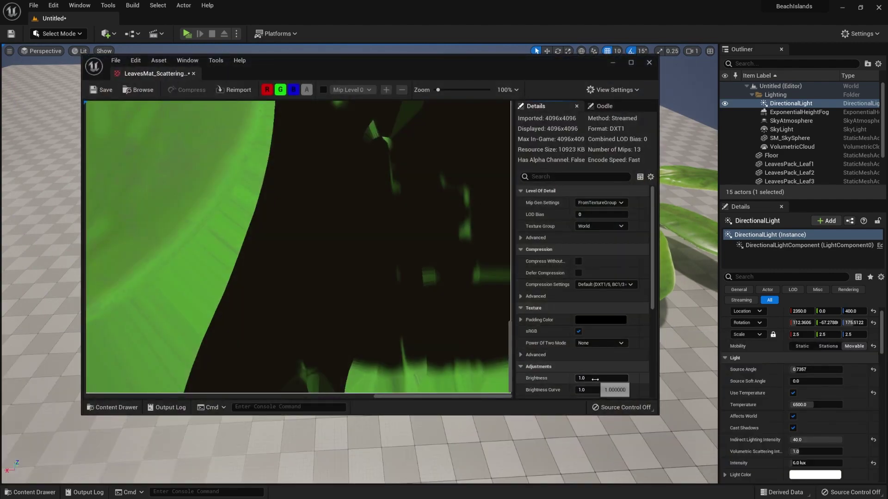
pyautogui.scroll(-5, 250, 262)
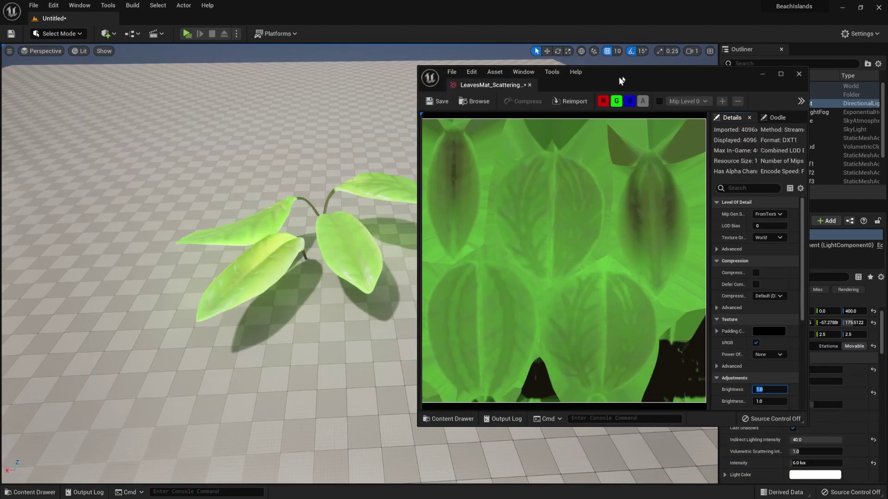
pyautogui.moveTo(618, 77); pyautogui.dragTo(639, 74)
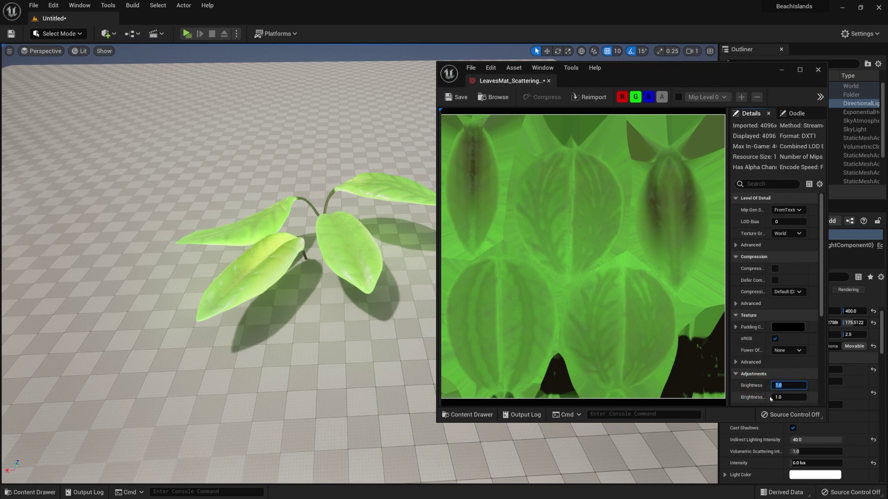
pyautogui.press('Return')
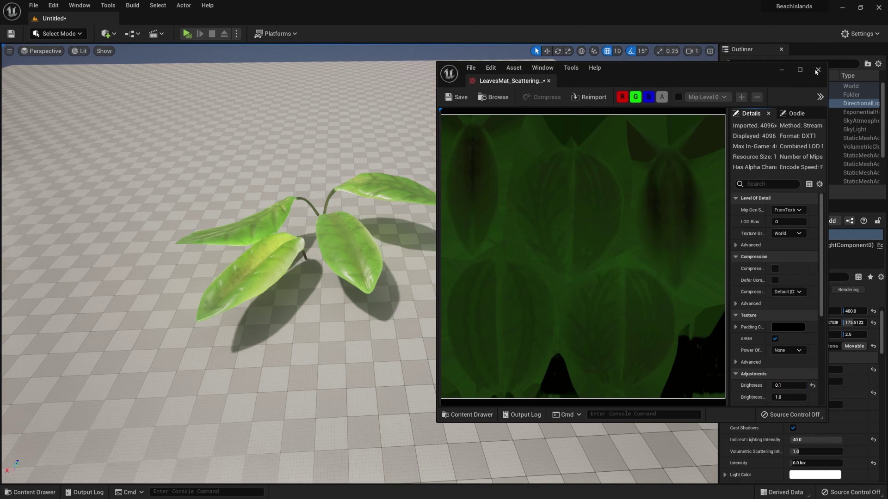
pyautogui.click(816, 70)
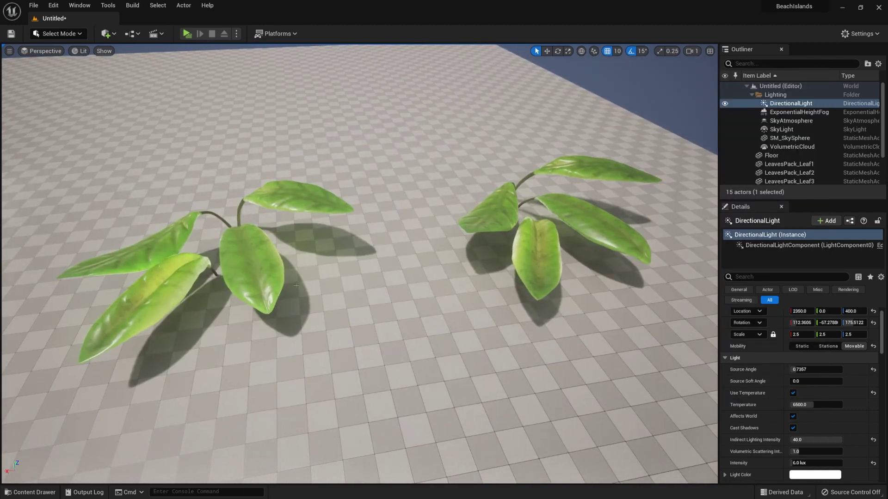
# - In NewMaterial, connect the red output of the scattering color Texture Sample to the Opacity input and save the material
pyautogui.moveTo(296, 285); pyautogui.dragTo(301, 309, button='right')
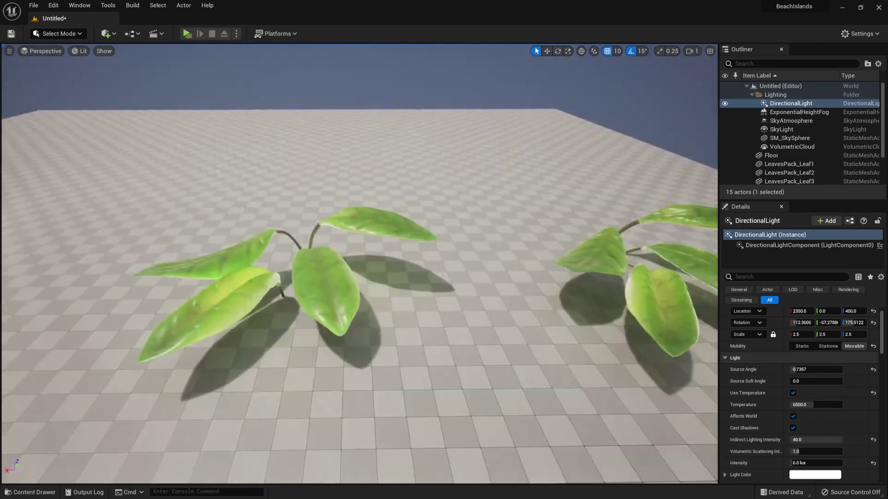
pyautogui.hotkey('ctrl', 'space')
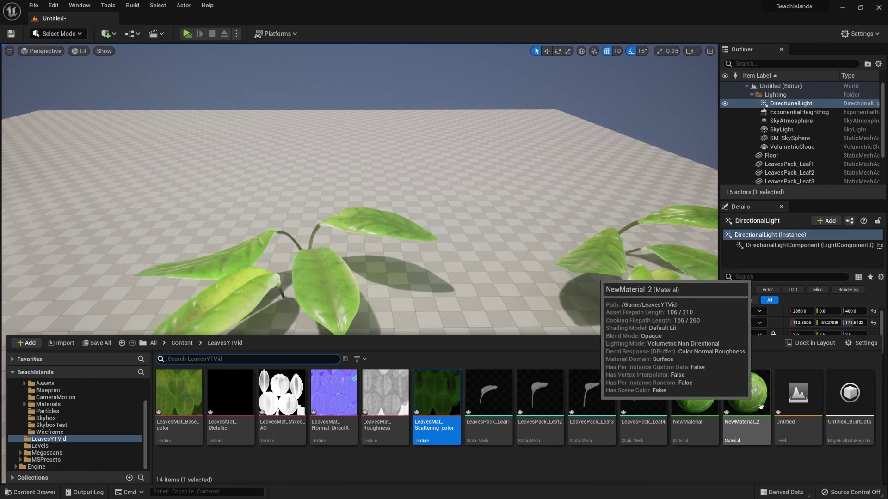
pyautogui.doubleClick(699, 397)
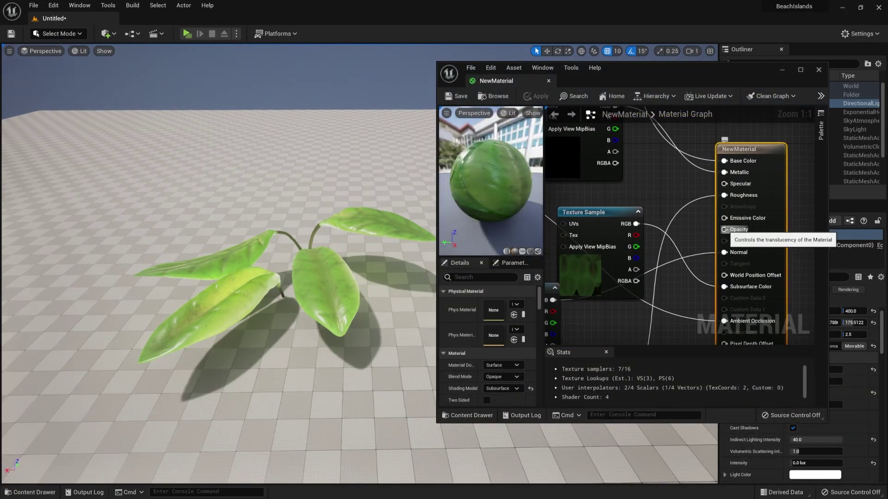
pyautogui.moveTo(706, 229); pyautogui.dragTo(677, 215, button='right')
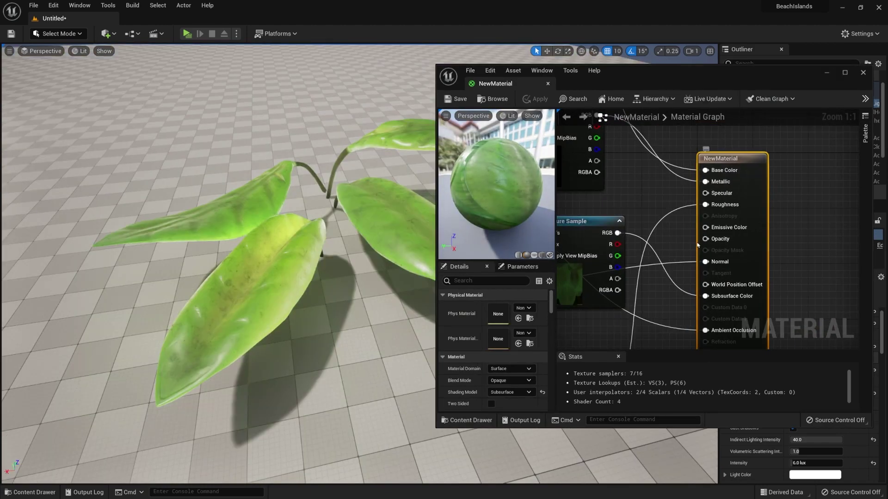
pyautogui.moveTo(690, 232); pyautogui.dragTo(703, 242, button='right')
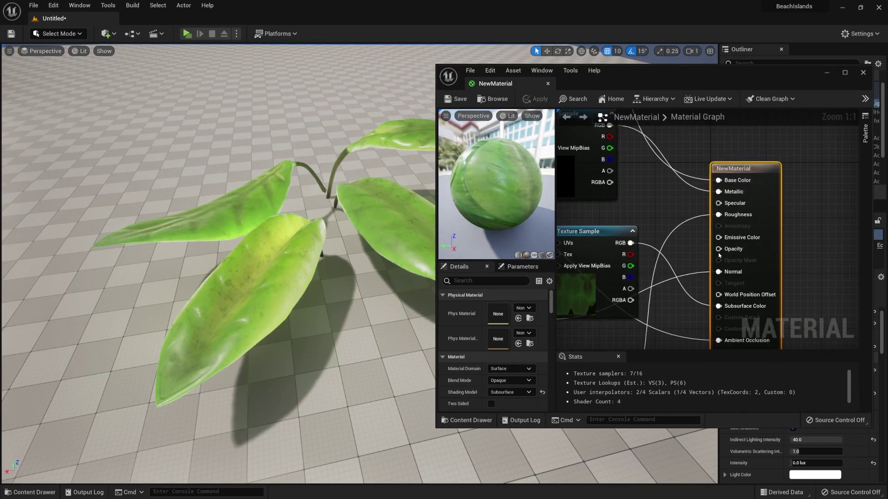
pyautogui.click(613, 231)
pyautogui.moveTo(654, 228); pyautogui.dragTo(700, 210, button='right')
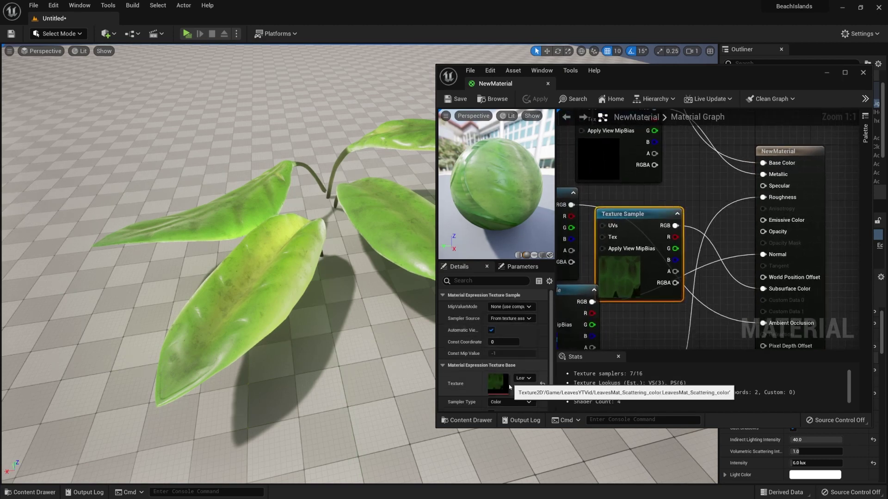
pyautogui.moveTo(682, 249); pyautogui.dragTo(635, 266, button='right')
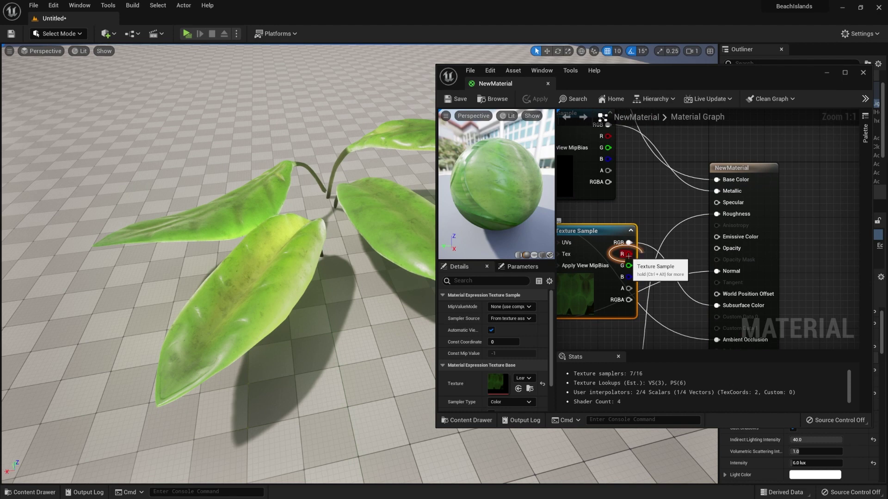
pyautogui.moveTo(628, 254); pyautogui.dragTo(717, 250)
pyautogui.hotkey('ctrl', 's')
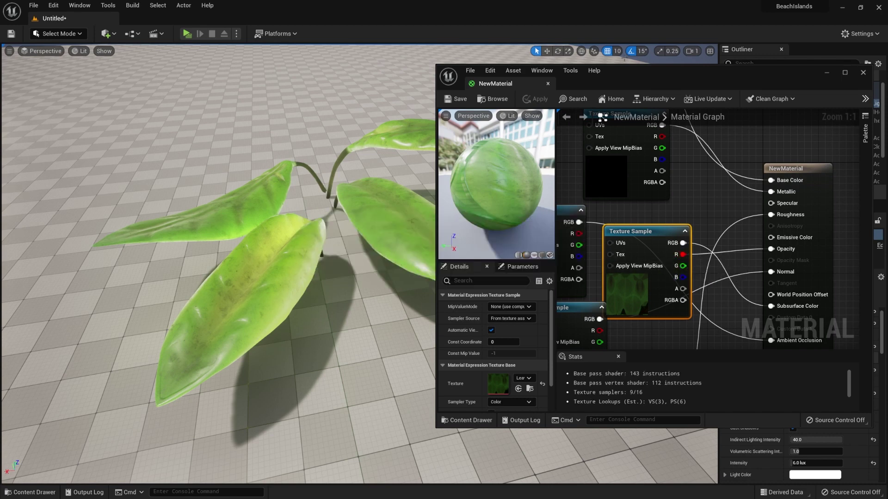
# - Close NewMaterial and rotate the directional light behind the plant while viewing a leaf's underside up close
pyautogui.moveTo(642, 76); pyautogui.dragTo(620, 68)
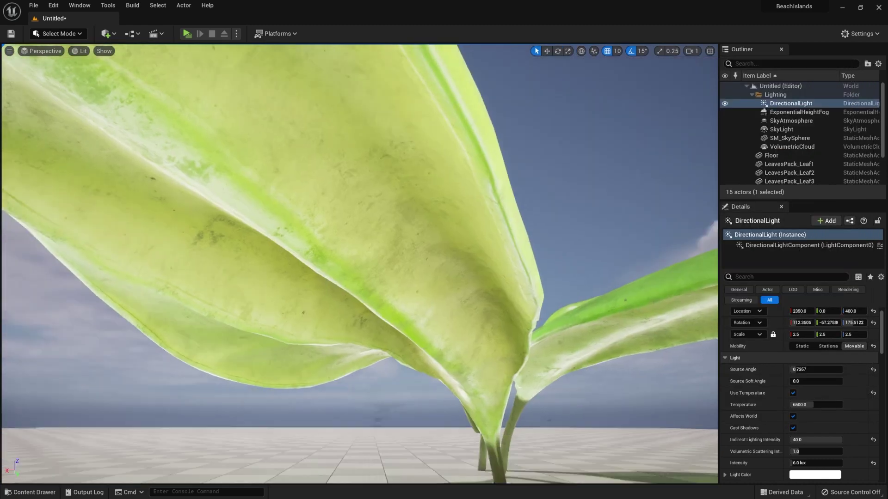
pyautogui.moveTo(359, 263); pyautogui.dragTo(345, 291, button='right')
pyautogui.moveTo(5, 255); pyautogui.dragTo(5, 254, button='right')
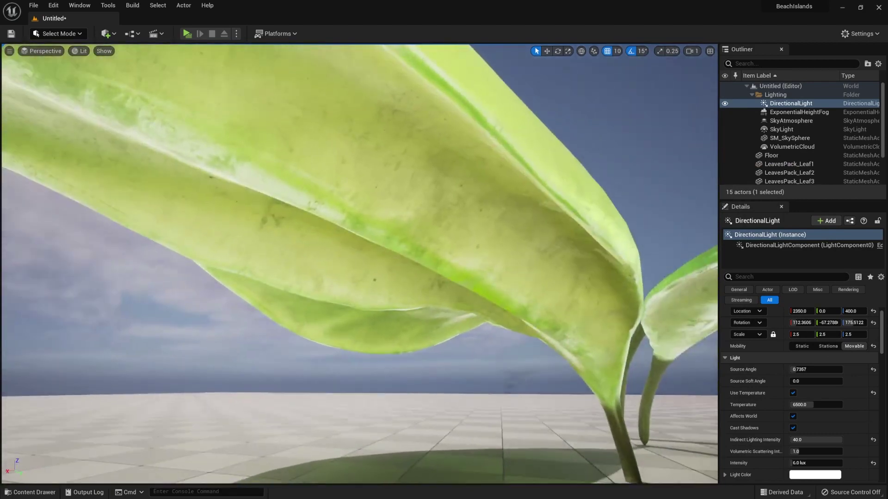
pyautogui.hotkey('ctrl', 'l')
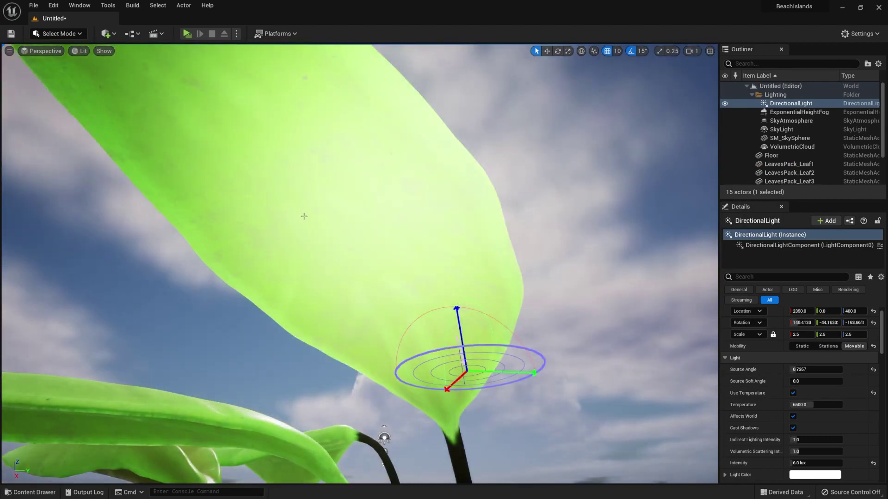
pyautogui.hotkey('ctrl', 'l')
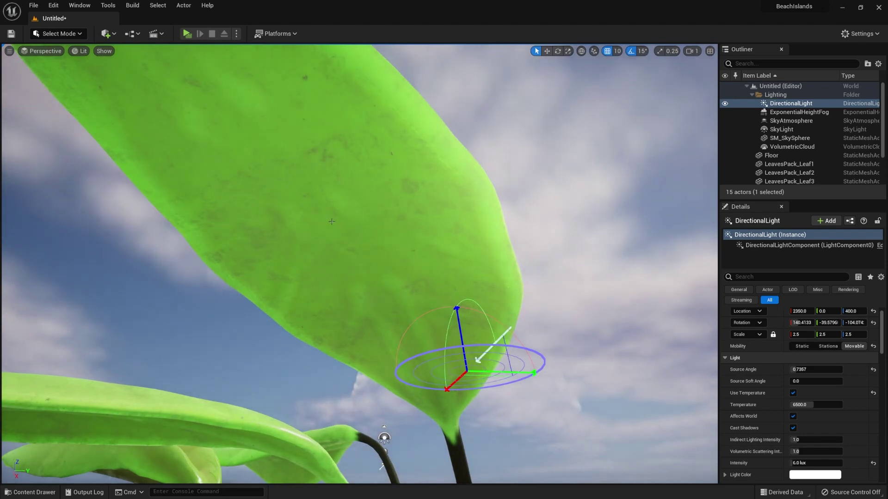
pyautogui.hotkey('ctrl', 'l')
pyautogui.hotkey('ctrl', 'l')
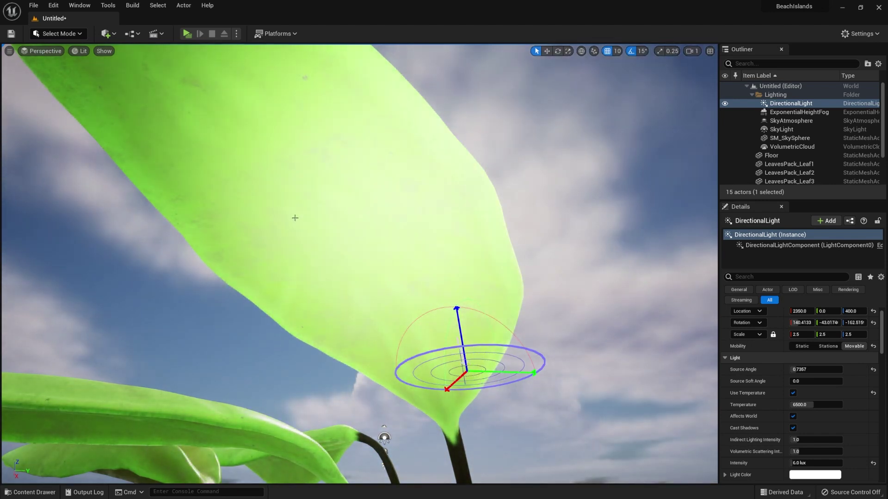
pyautogui.hotkey('ctrl', 'l')
pyautogui.moveTo(410, 301); pyautogui.dragTo(410, 282, button='right')
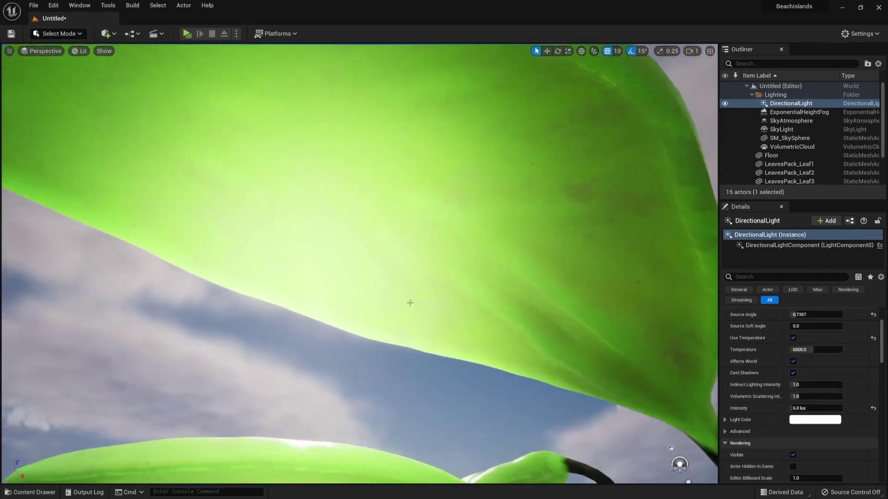
# - Try Brightness values of 2, 5 and 10 on the LeavesMat_Scattering_color texture while watching the backlit leaf
pyautogui.hotkey('ctrl', 'space')
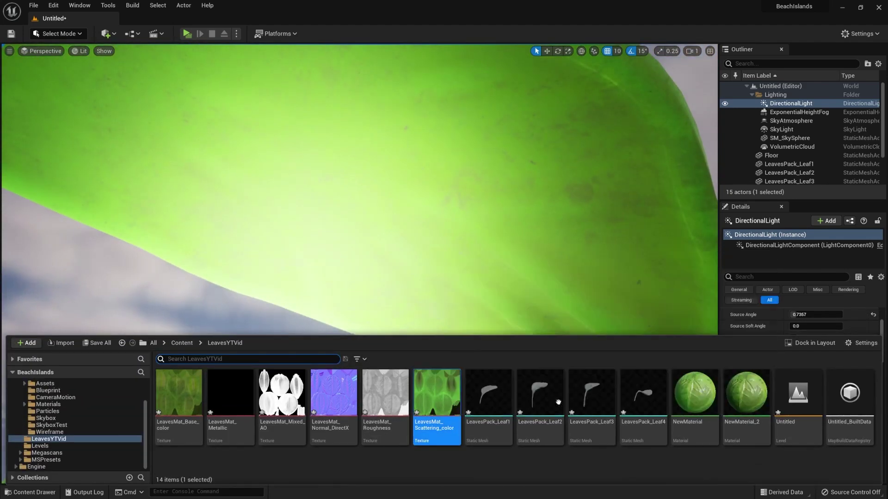
pyautogui.doubleClick(436, 393)
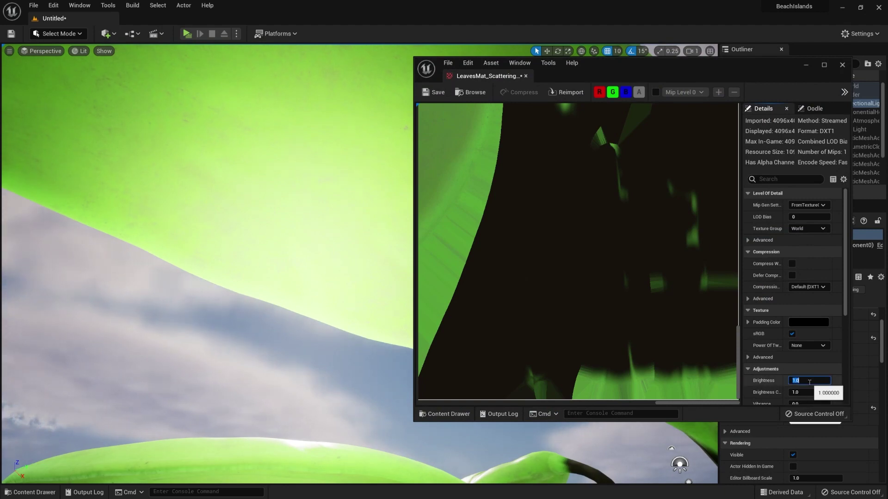
pyautogui.write('2')
pyautogui.press('Return')
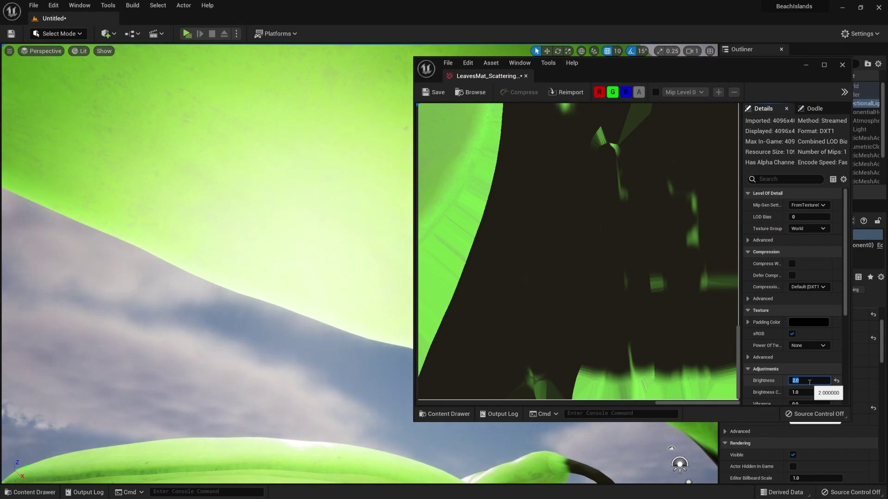
pyautogui.press('Return')
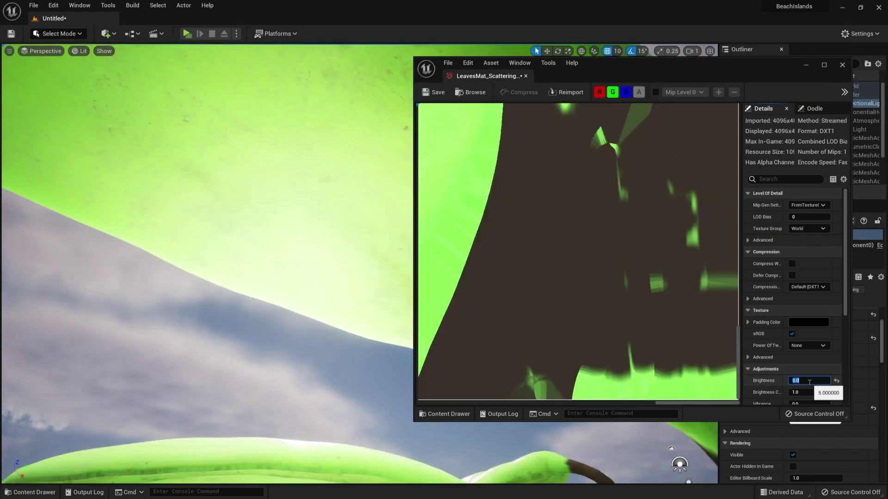
pyautogui.moveTo(324, 231); pyautogui.dragTo(370, 217, button='right')
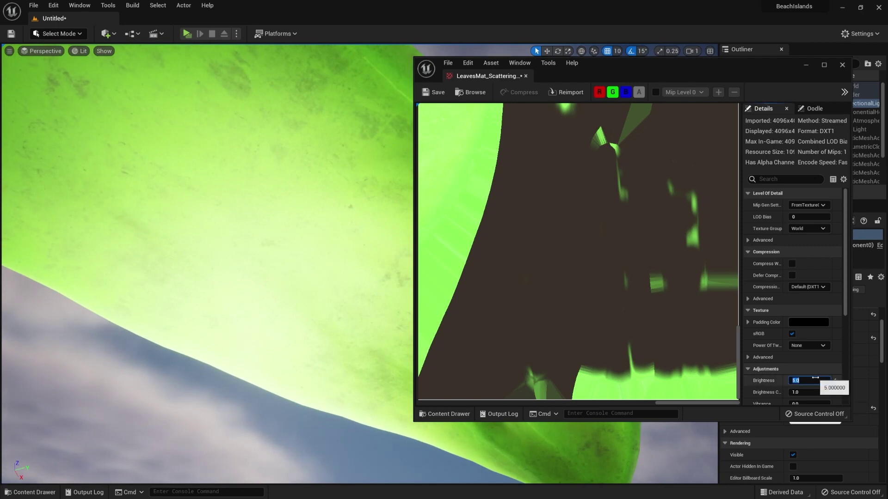
pyautogui.write('10')
pyautogui.press('Return')
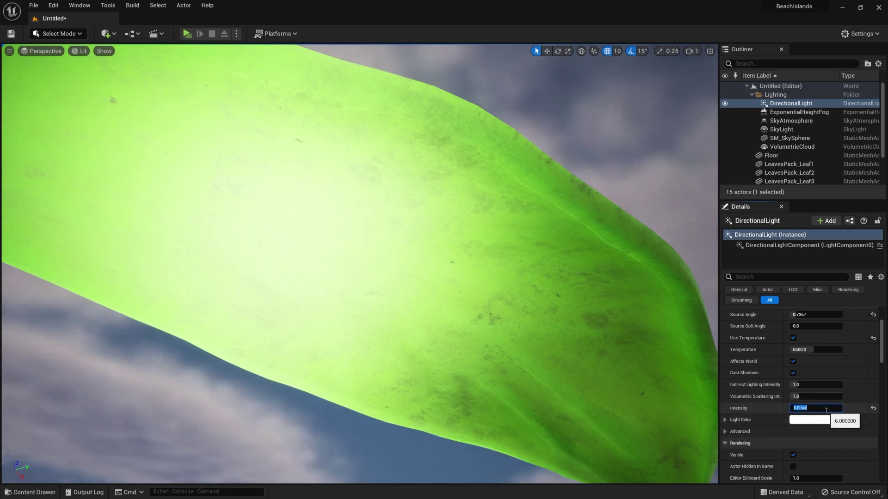
# - Set the DirectionalLight's Intensity to 20 lux and rotate the light behind the leaf to compare its translucency
pyautogui.press('Return')
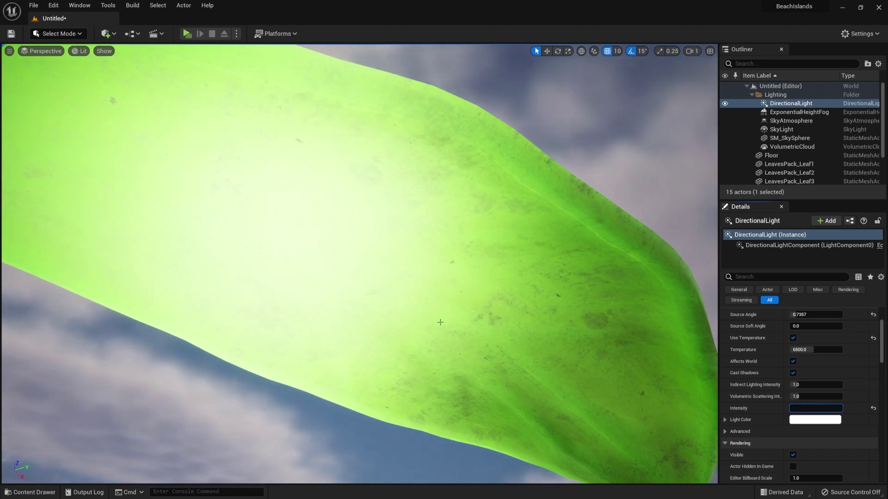
pyautogui.moveTo(411, 325); pyautogui.dragTo(390, 325, button='right')
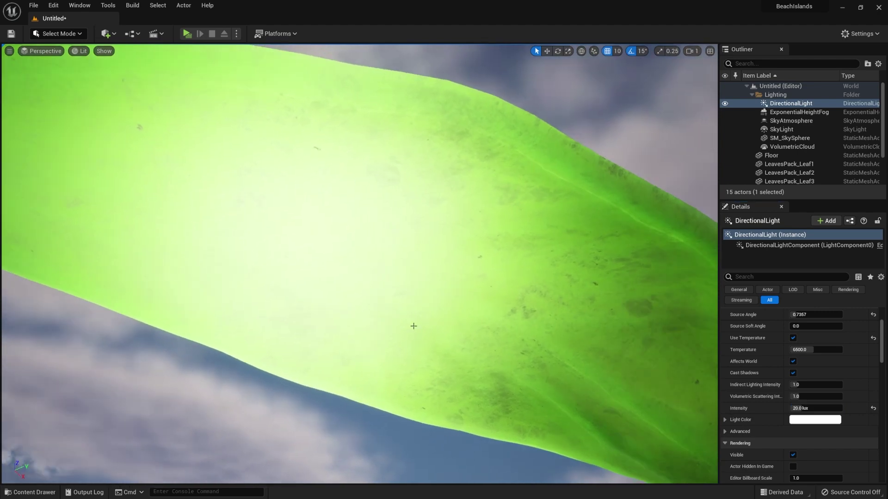
pyautogui.hotkey('ctrl', 'l')
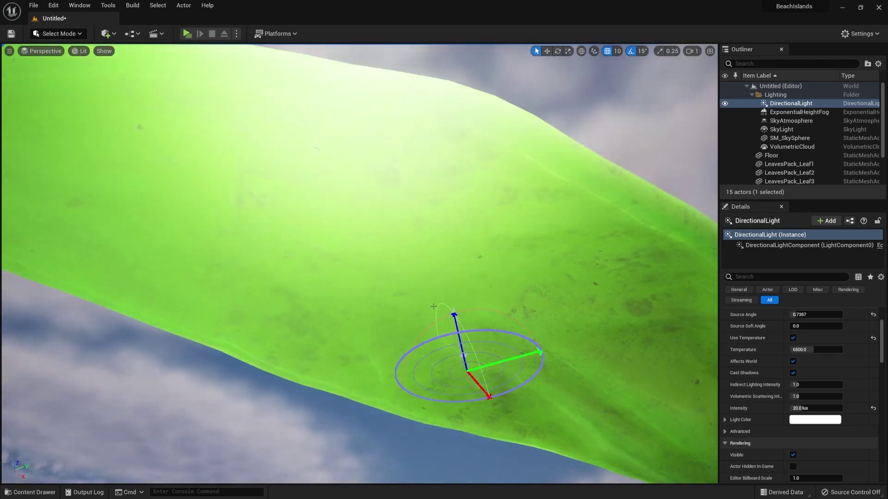
pyautogui.moveTo(432, 315)
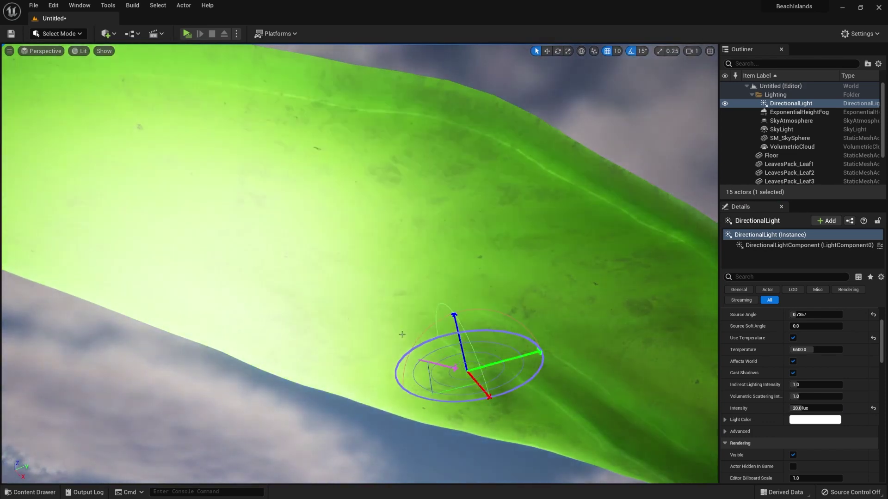
pyautogui.moveTo(405, 336)
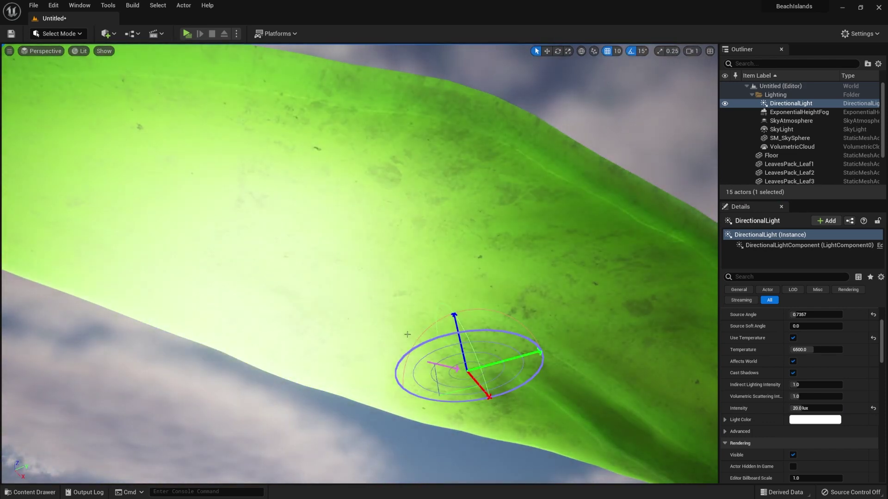
pyautogui.keyDown('alt'); pyautogui.moveTo(376, 328); pyautogui.dragTo(388, 303); pyautogui.keyUp('alt')
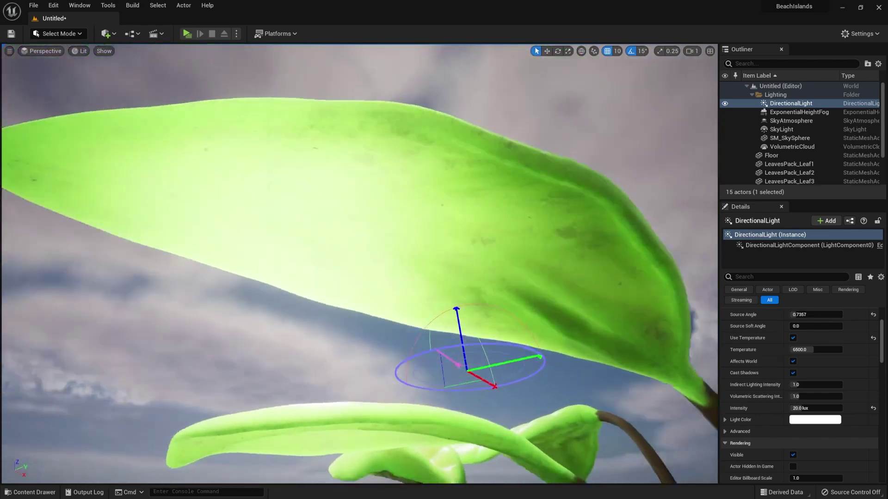
# - Reduce the LeavesMat_Scattering_color texture's Brightness to 0.2, close the texture, and check the backlit leaf
pyautogui.hotkey('ctrl', 'space')
pyautogui.scroll(5, 456, 308)
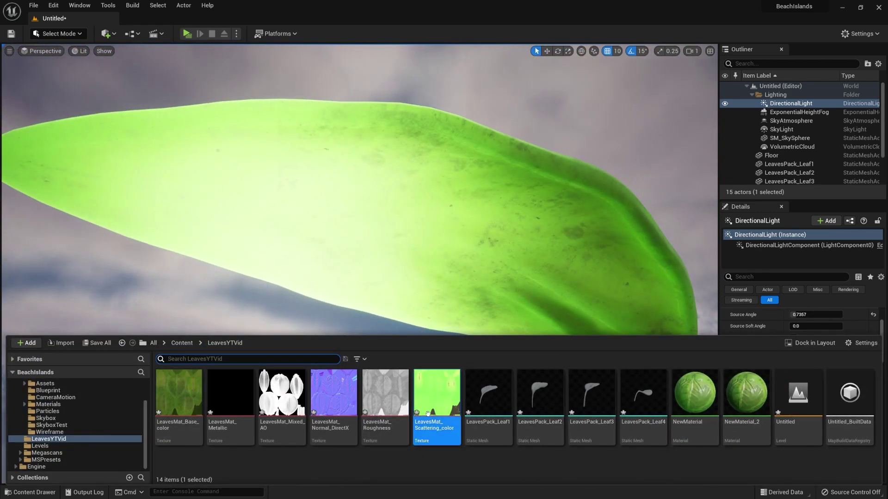
pyautogui.doubleClick(445, 407)
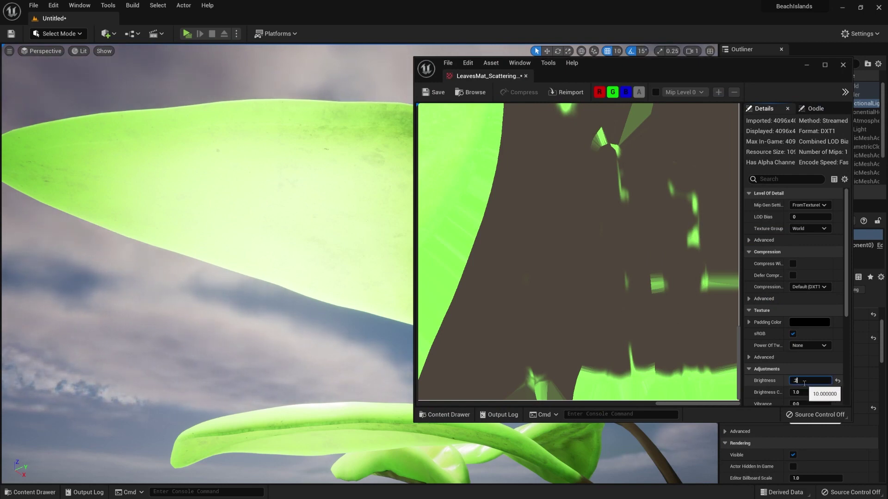
pyautogui.press('Return')
pyautogui.moveTo(357, 296); pyautogui.dragTo(347, 297, button='right')
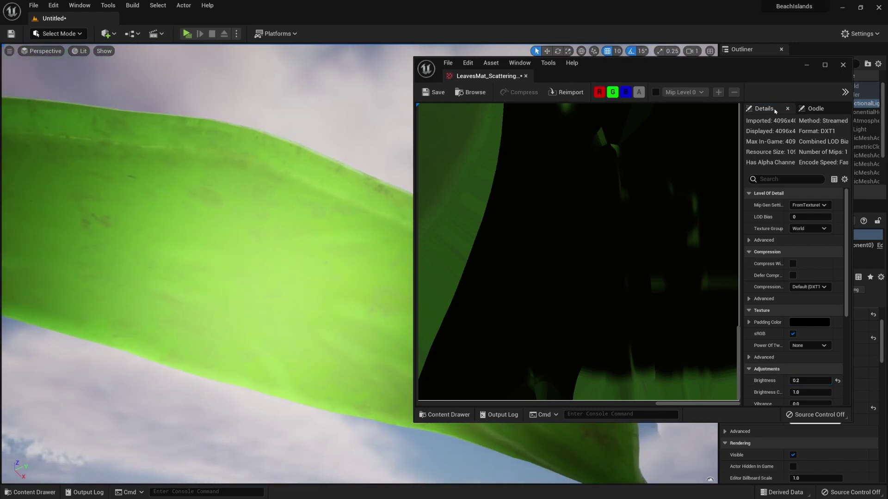
pyautogui.click(843, 66)
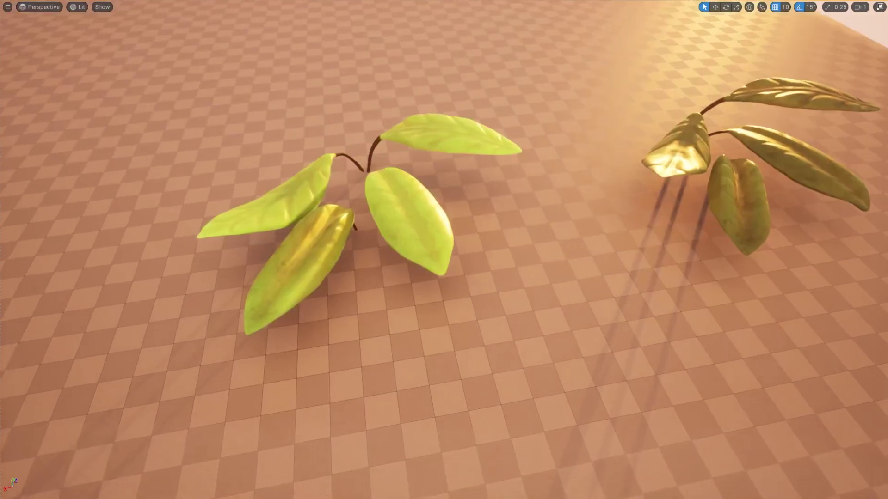
pyautogui.moveTo(444, 249); pyautogui.dragTo(444, 208, button='right')
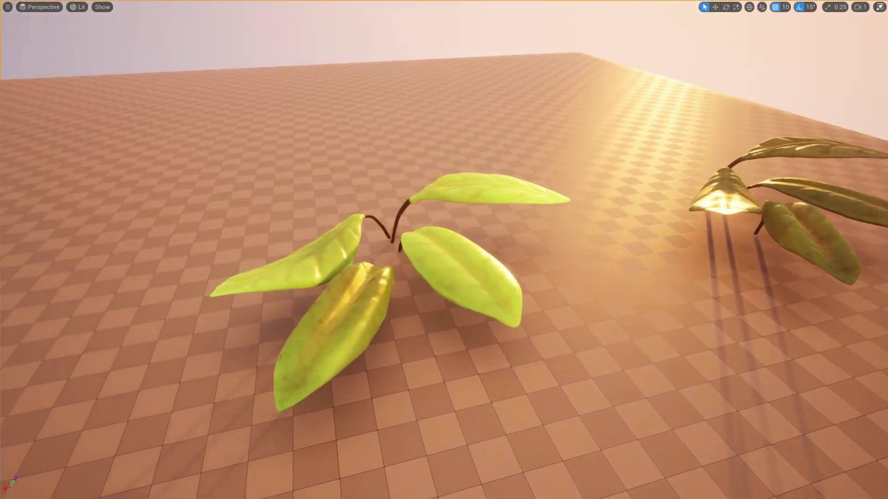